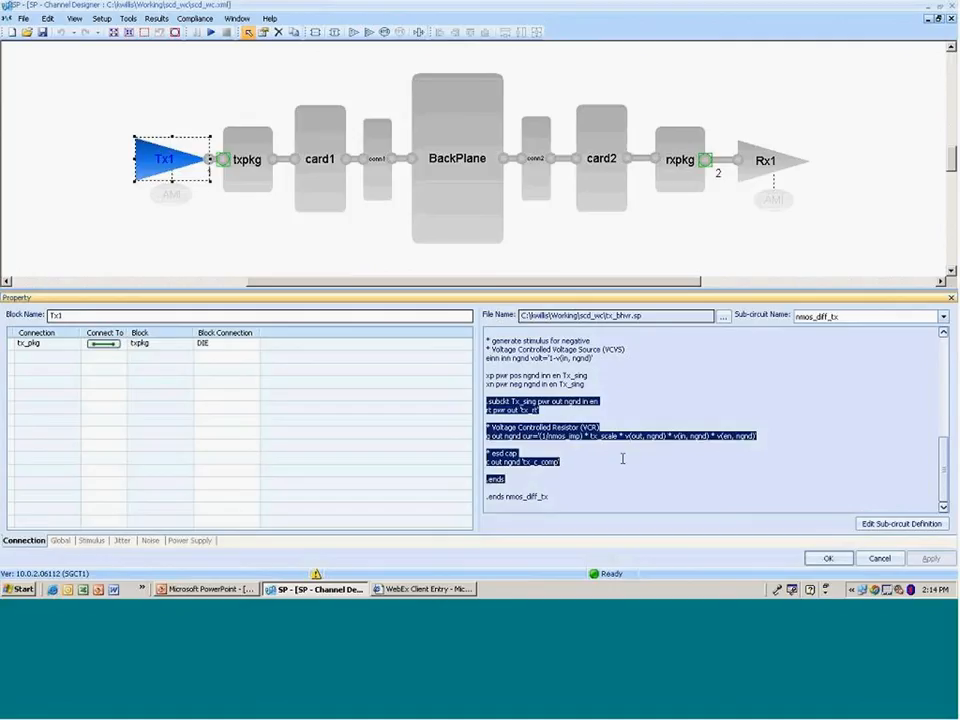
# Close the Tx1 properties and examine card1's sub-circuit, highlighting the transmission line element that references strip.rlc.
pyautogui.click(874, 558)
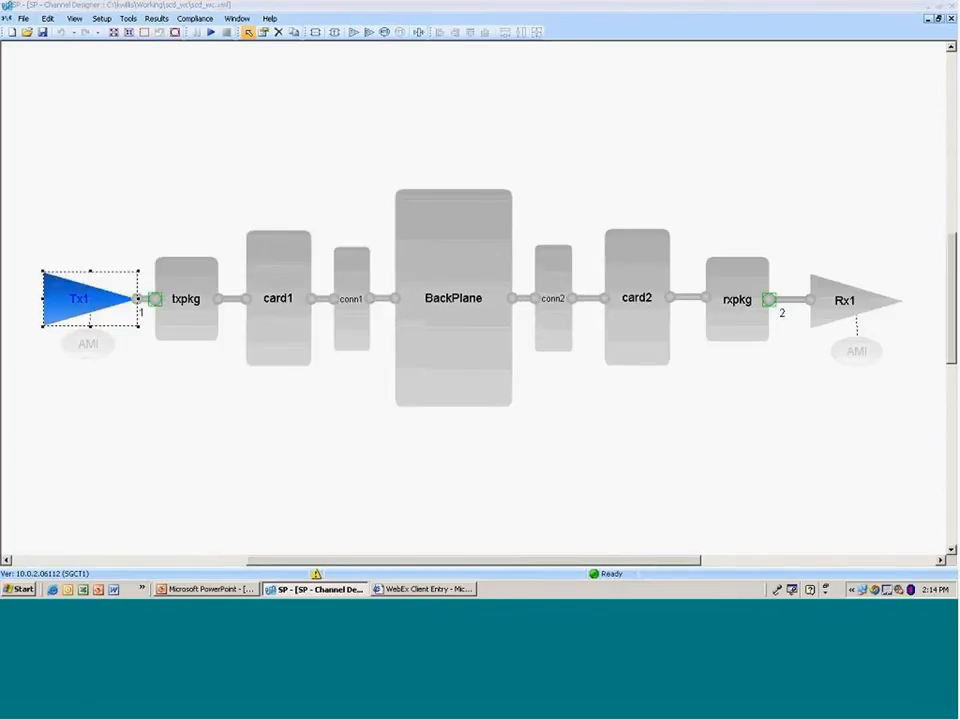
pyautogui.doubleClick(280, 296)
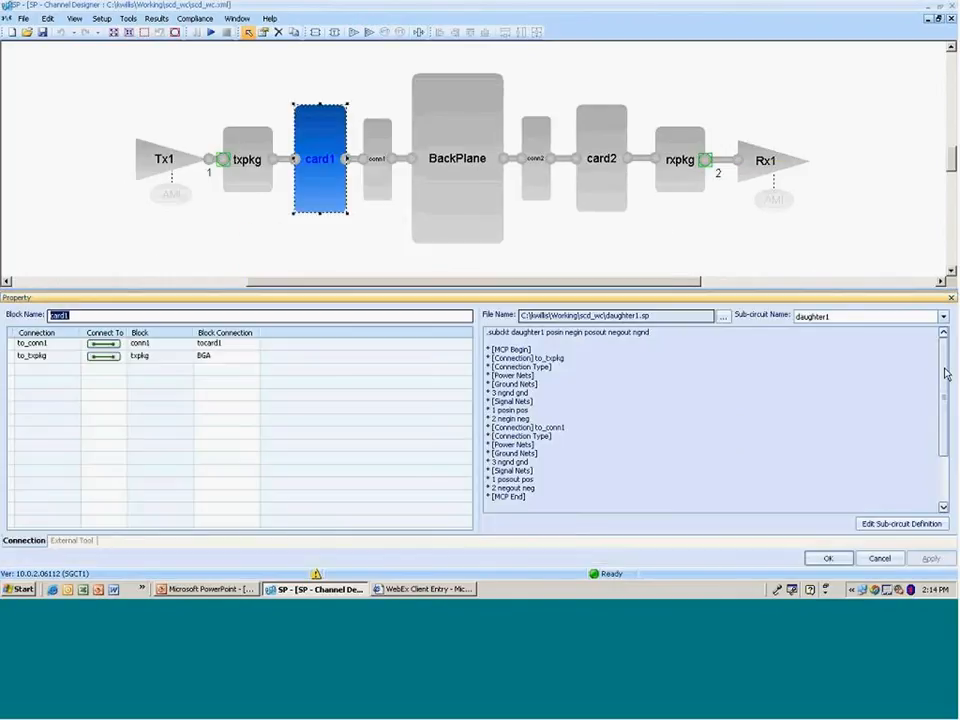
pyautogui.moveTo(942, 336); pyautogui.dragTo(945, 426)
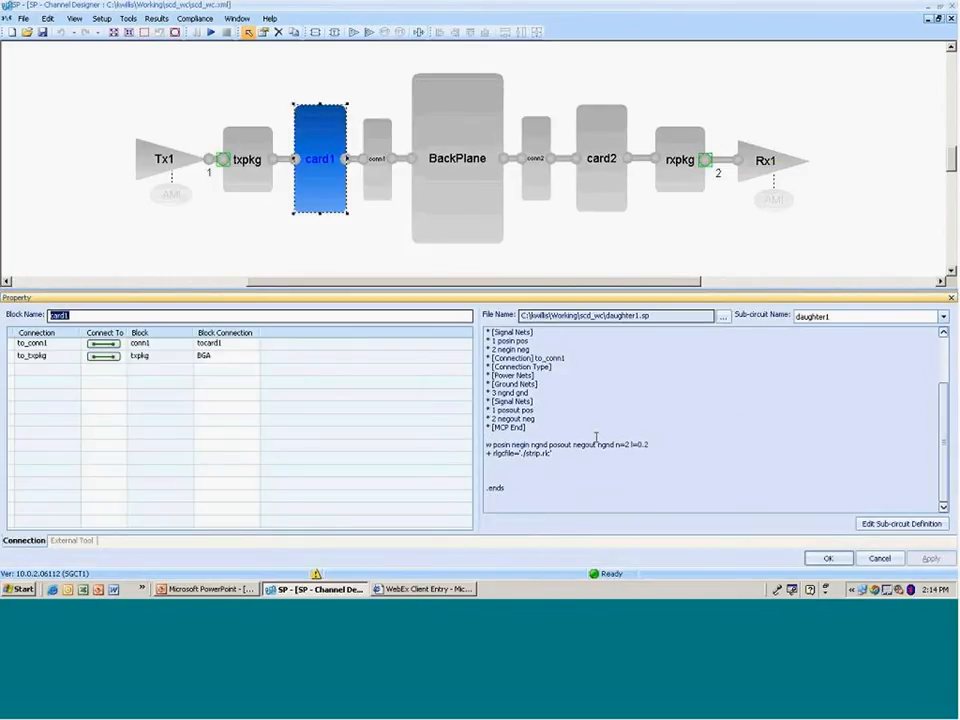
pyautogui.moveTo(484, 443); pyautogui.dragTo(562, 453)
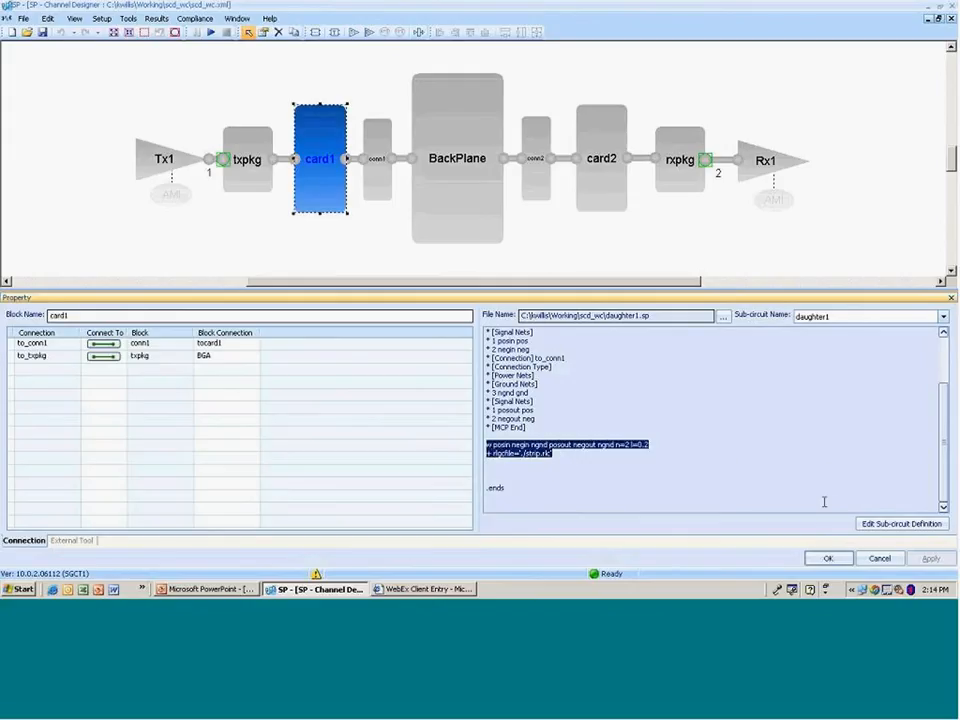
# Examine the sub-circuit of the conn1 block, highlighting the include line for hsd5de.cir.
pyautogui.click(378, 178)
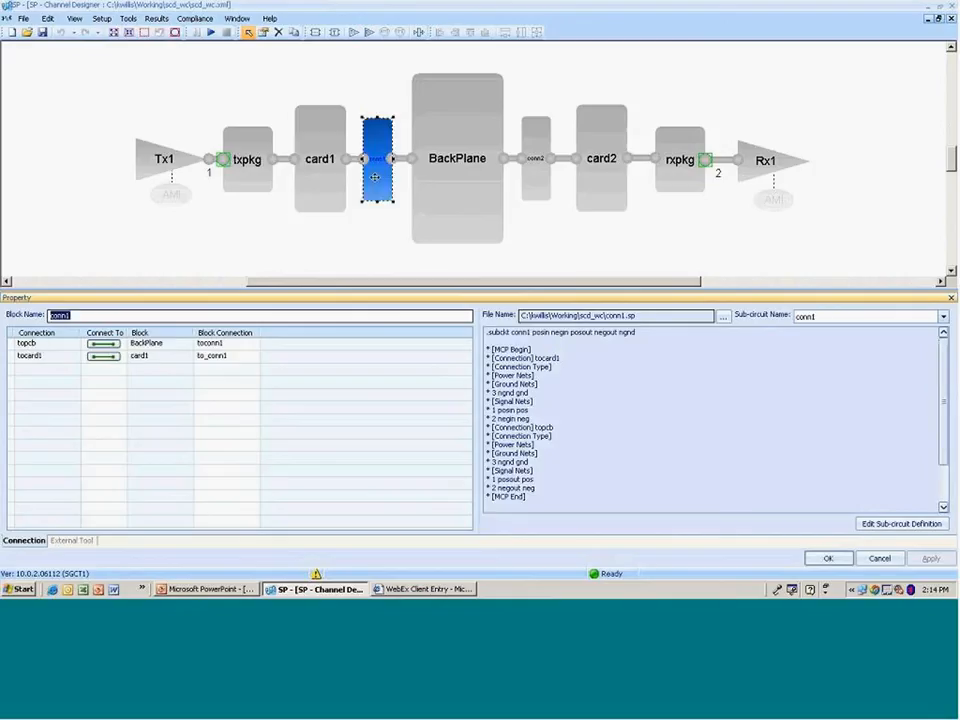
pyautogui.scroll(-2, 946, 394)
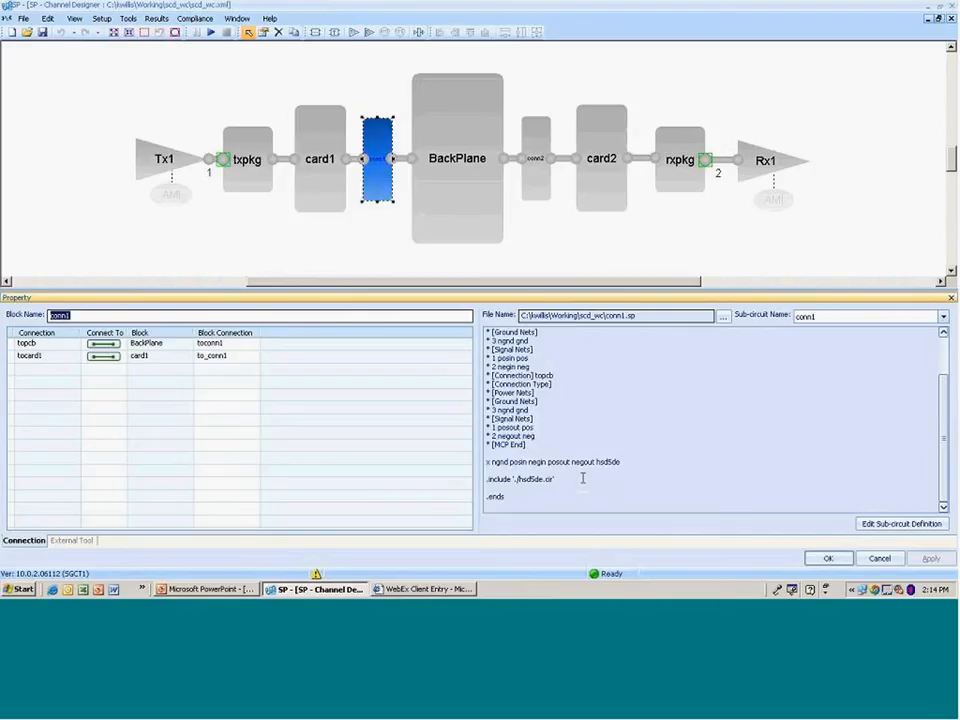
pyautogui.moveTo(570, 478); pyautogui.dragTo(488, 482)
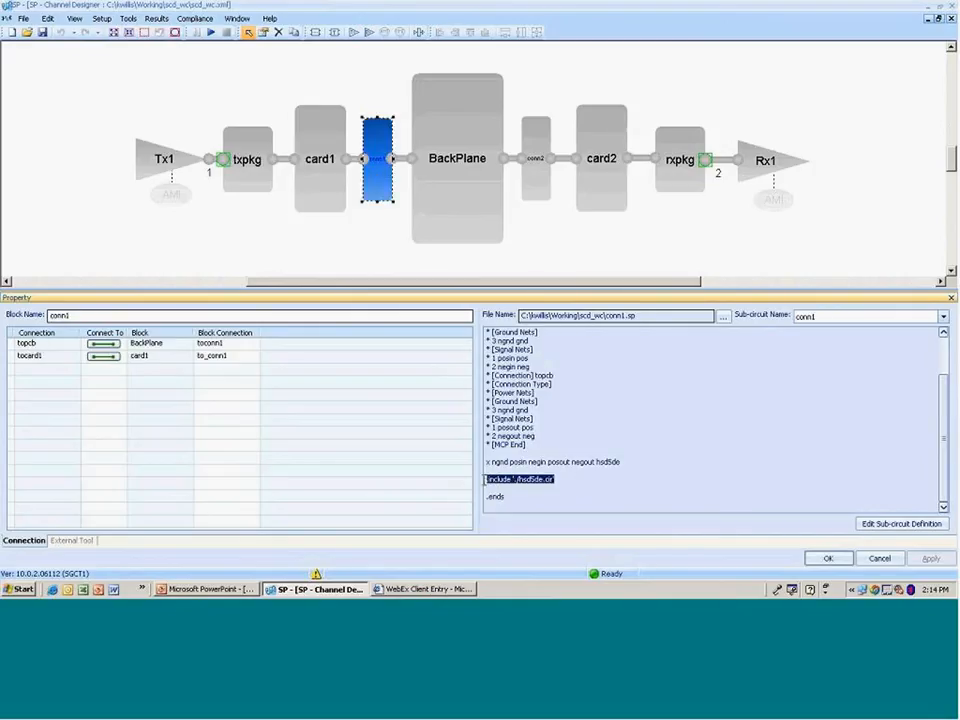
# Examine the BackPlane sub-circuit, highlighting the model line that references xaui4.s4p, and close the block's properties without changes.
pyautogui.click(461, 214)
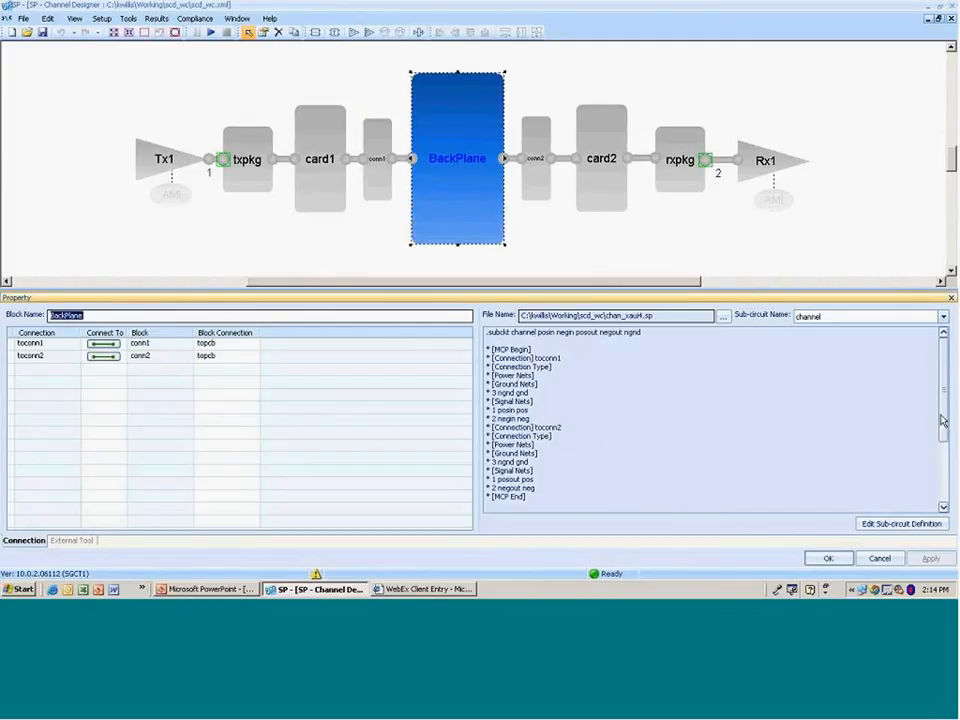
pyautogui.scroll(-4, 937, 420)
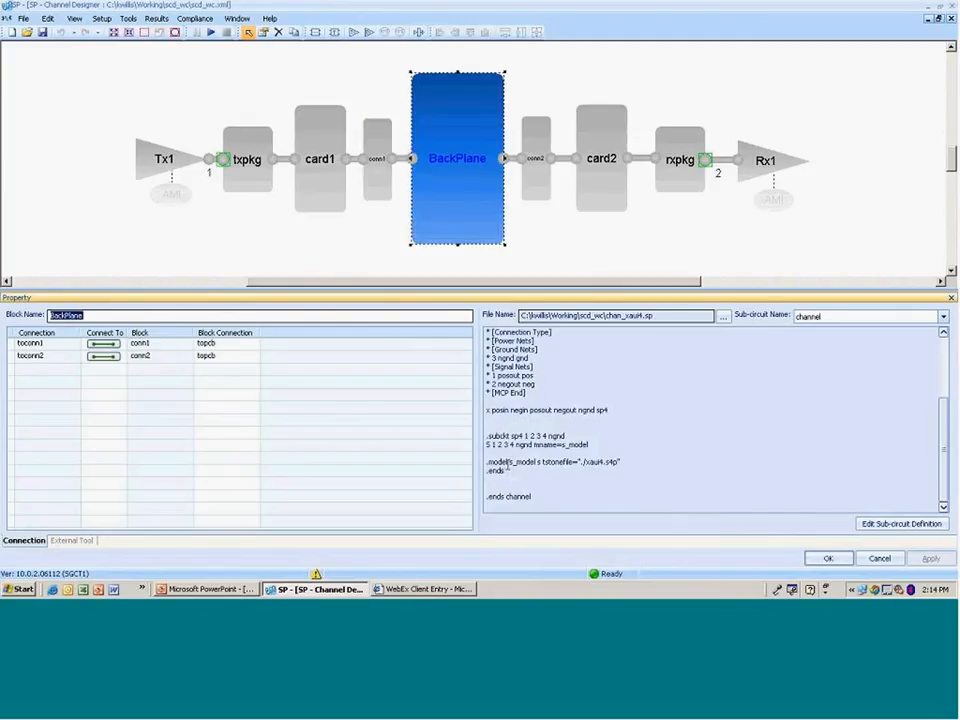
pyautogui.moveTo(487, 462); pyautogui.dragTo(650, 457)
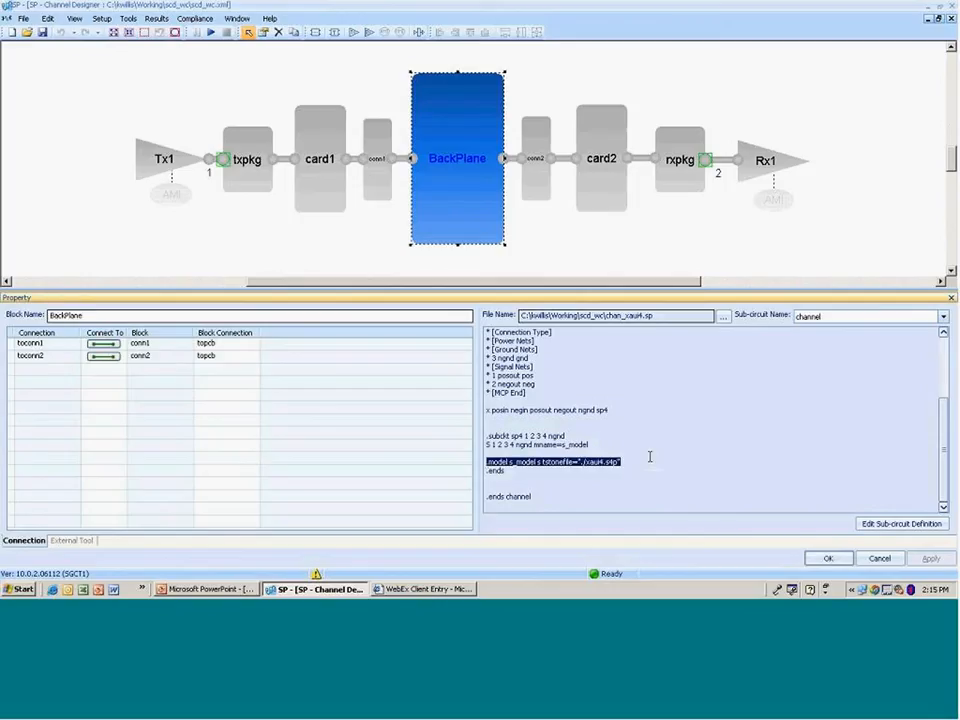
pyautogui.click(656, 446)
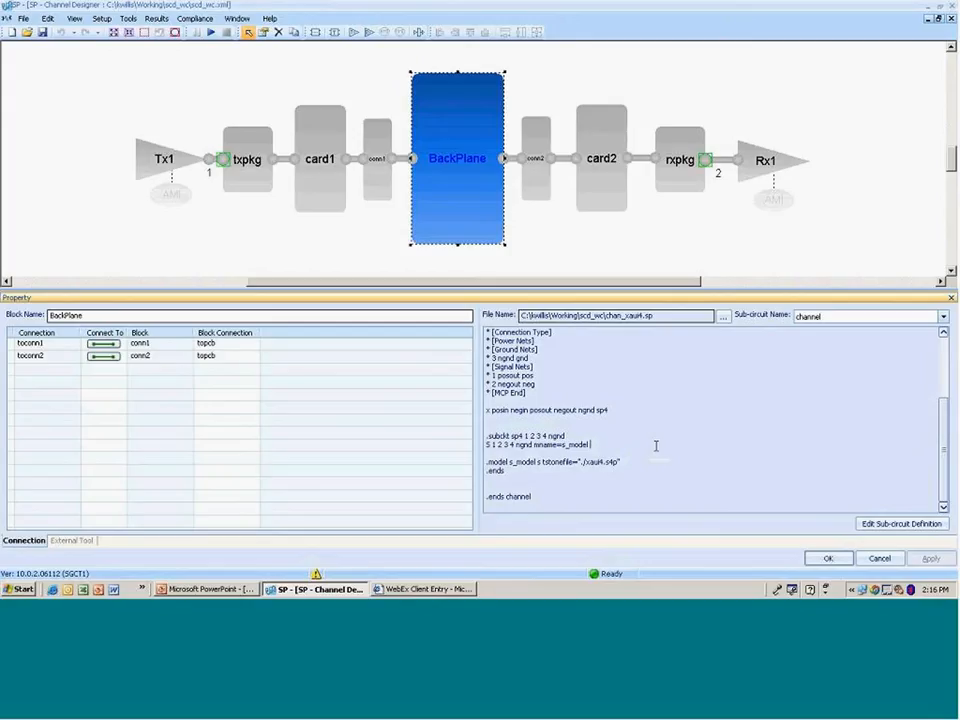
pyautogui.click(879, 558)
pyautogui.click(123, 56)
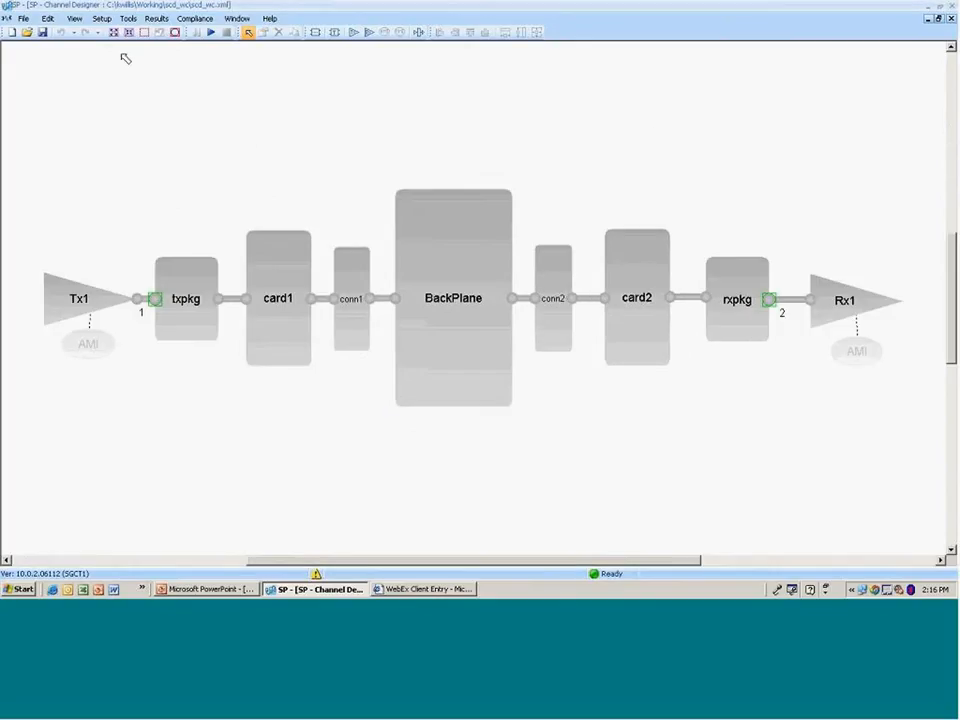
# Run the channel simulation and view the resulting eye density plot enlarged in top view.
pyautogui.click(211, 33)
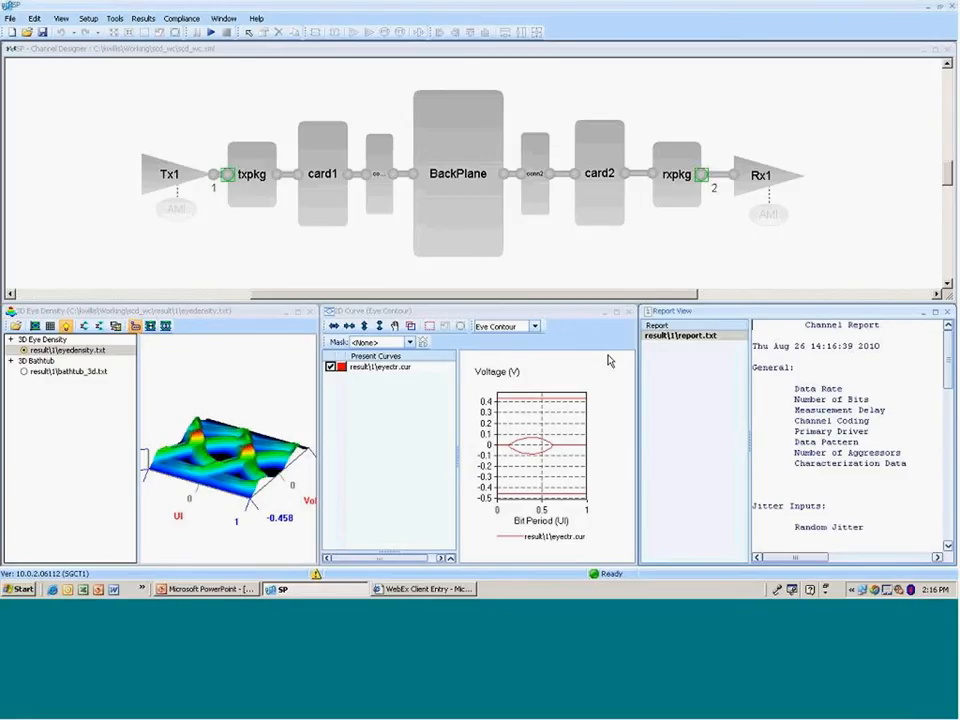
pyautogui.click(299, 313)
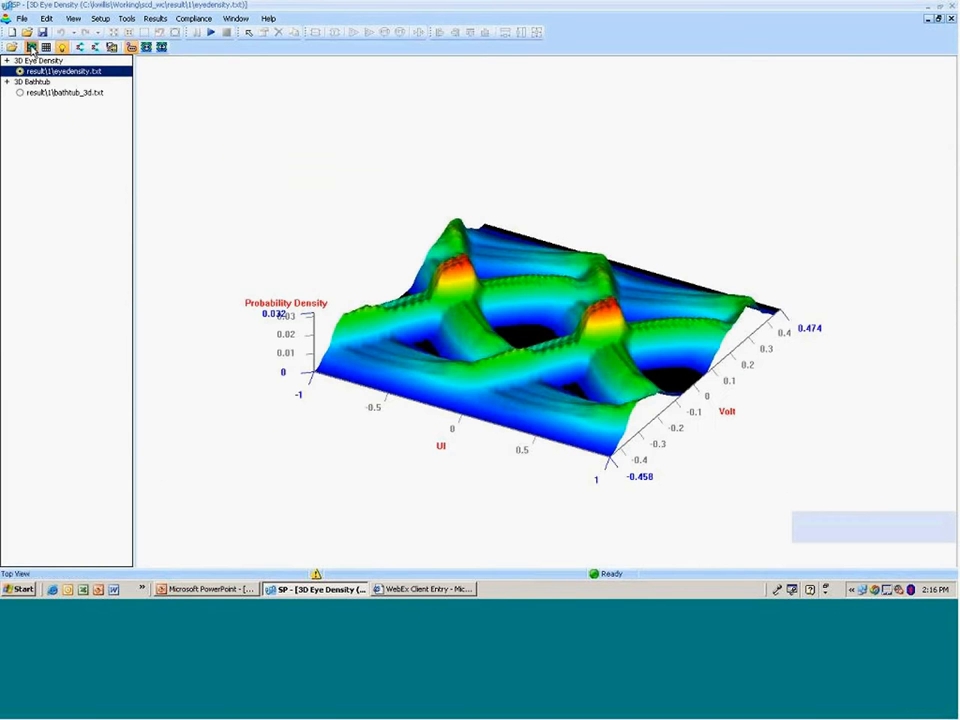
pyautogui.click(31, 47)
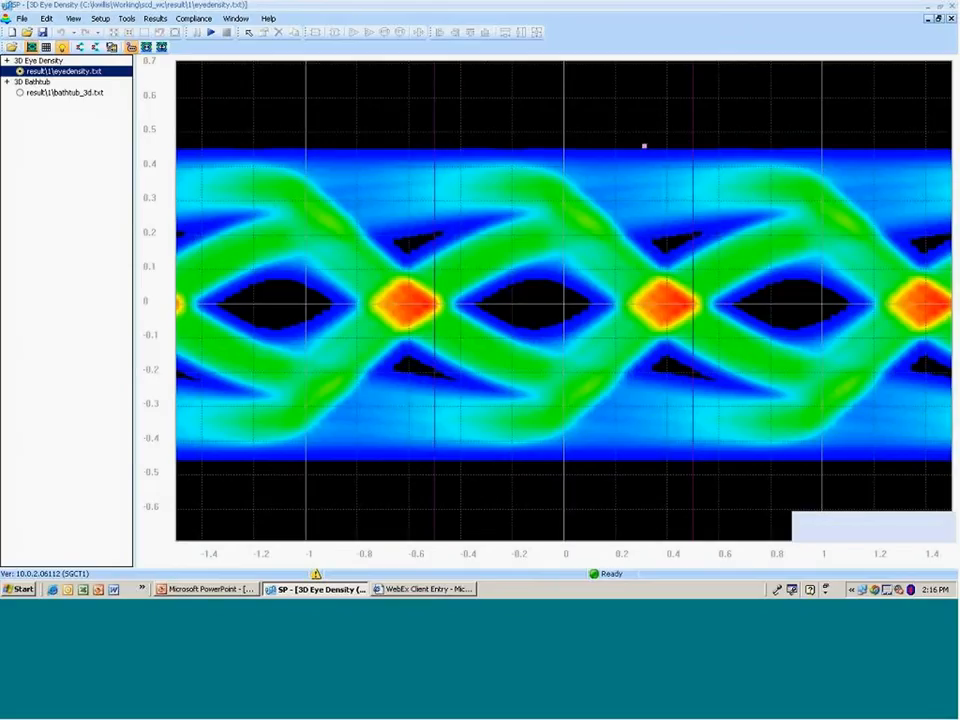
pyautogui.click(939, 20)
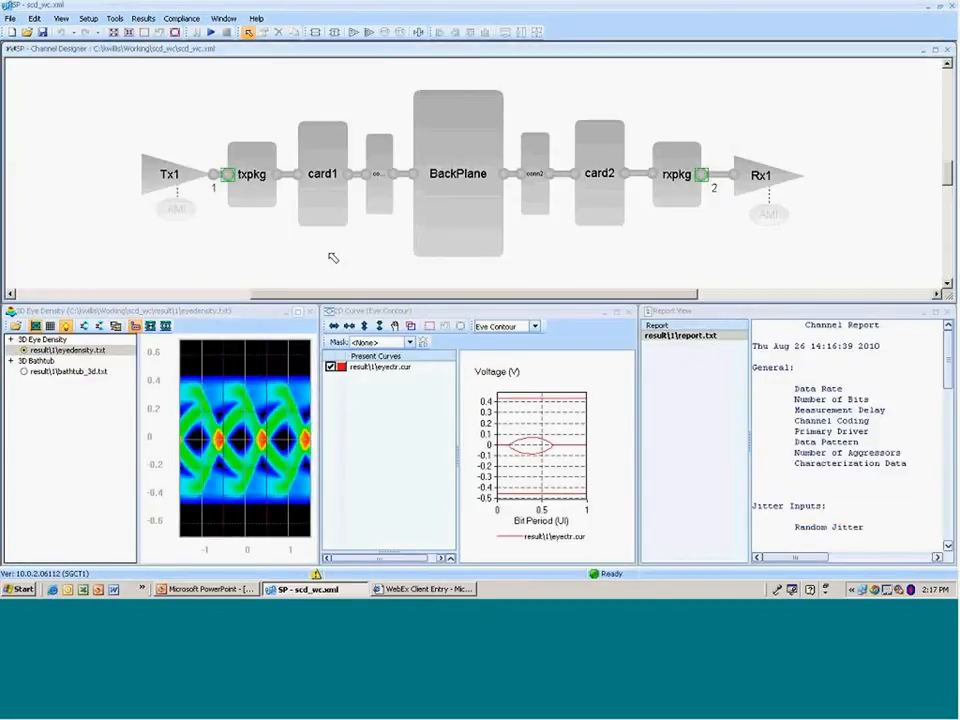
# Enable the AMI model attached to Tx1 and rerun the channel simulation.
pyautogui.rightClick(181, 212)
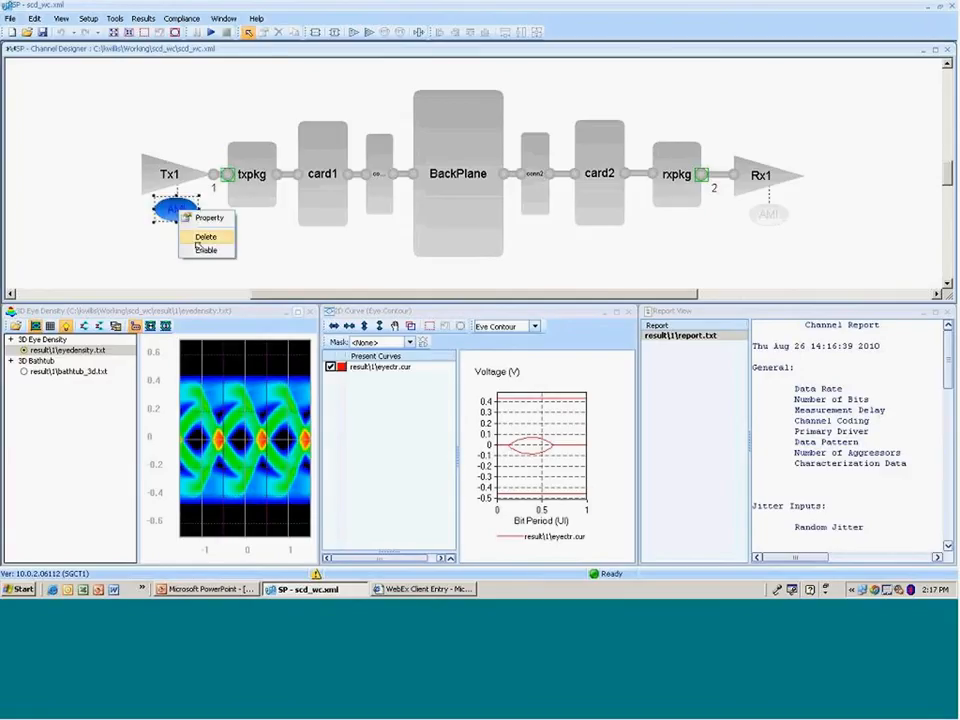
pyautogui.click(206, 250)
pyautogui.click(152, 261)
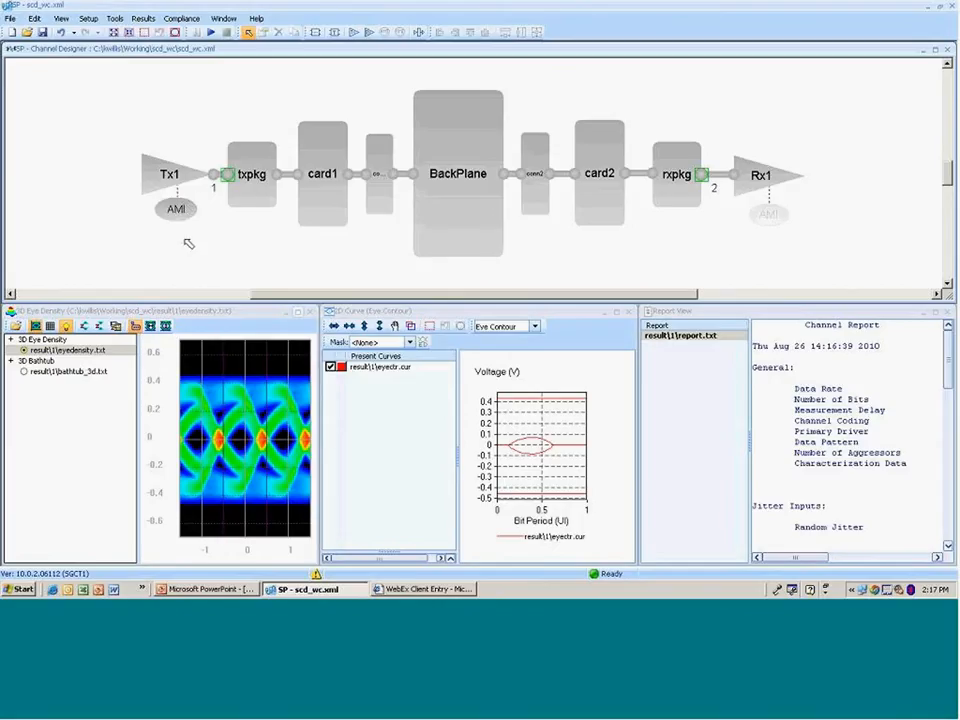
pyautogui.click(211, 34)
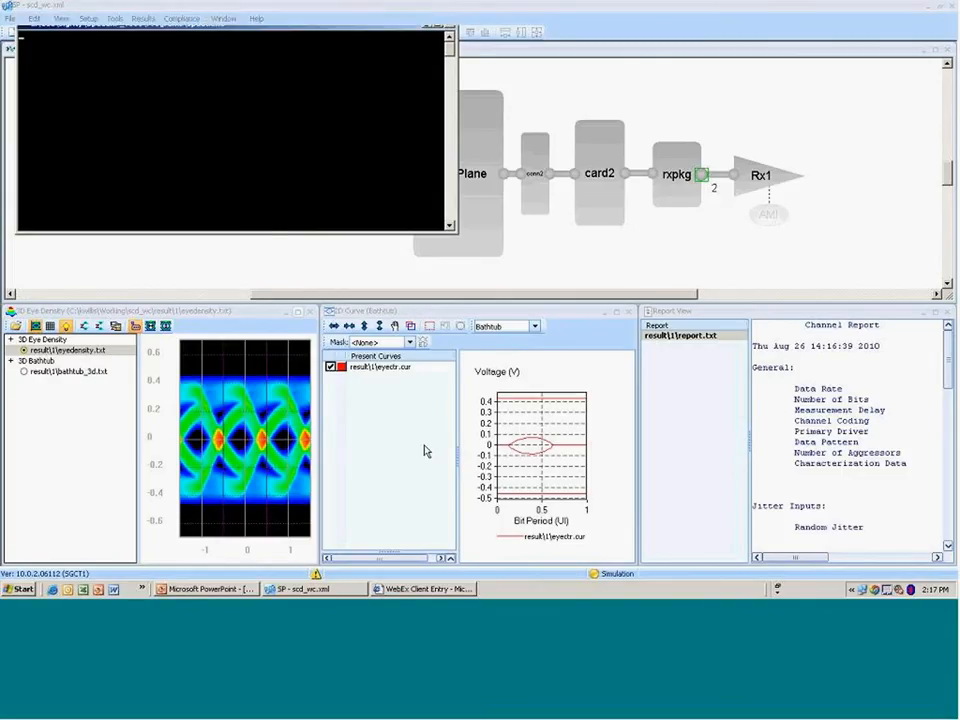
# Compare the enlarged eye density plots of results 1 and 2, and return to the tiled window layout.
pyautogui.click(297, 311)
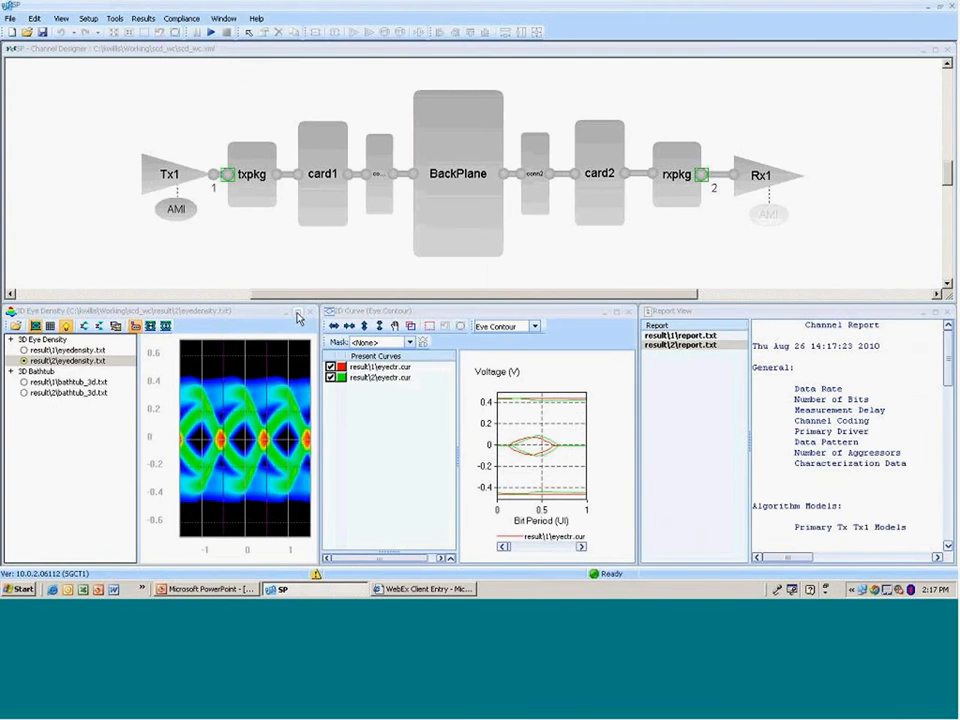
pyautogui.click(20, 71)
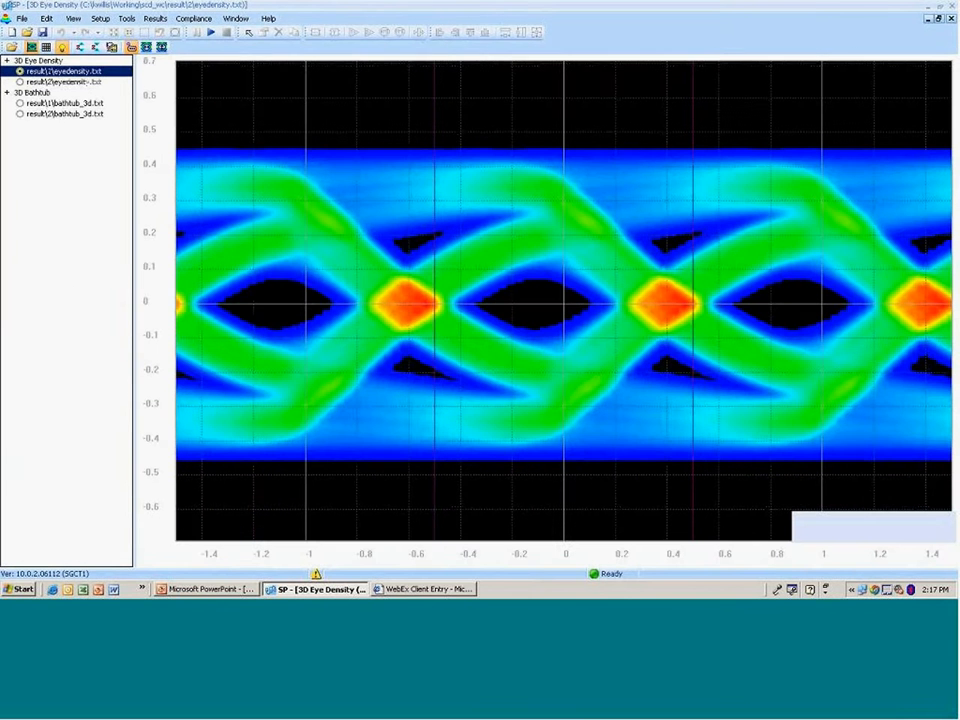
pyautogui.click(20, 81)
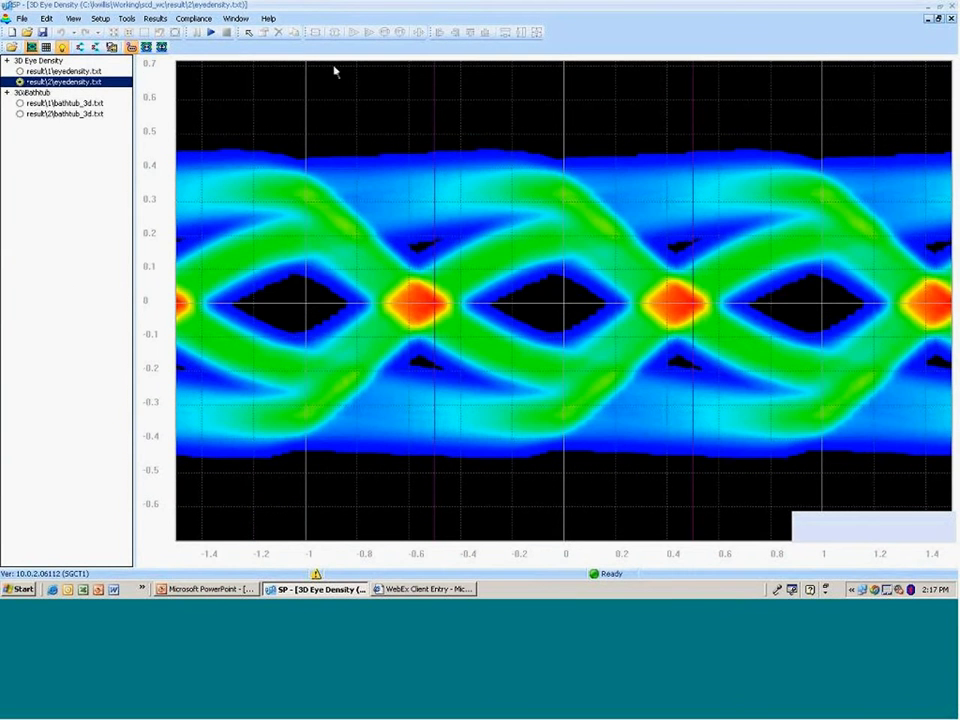
pyautogui.click(939, 21)
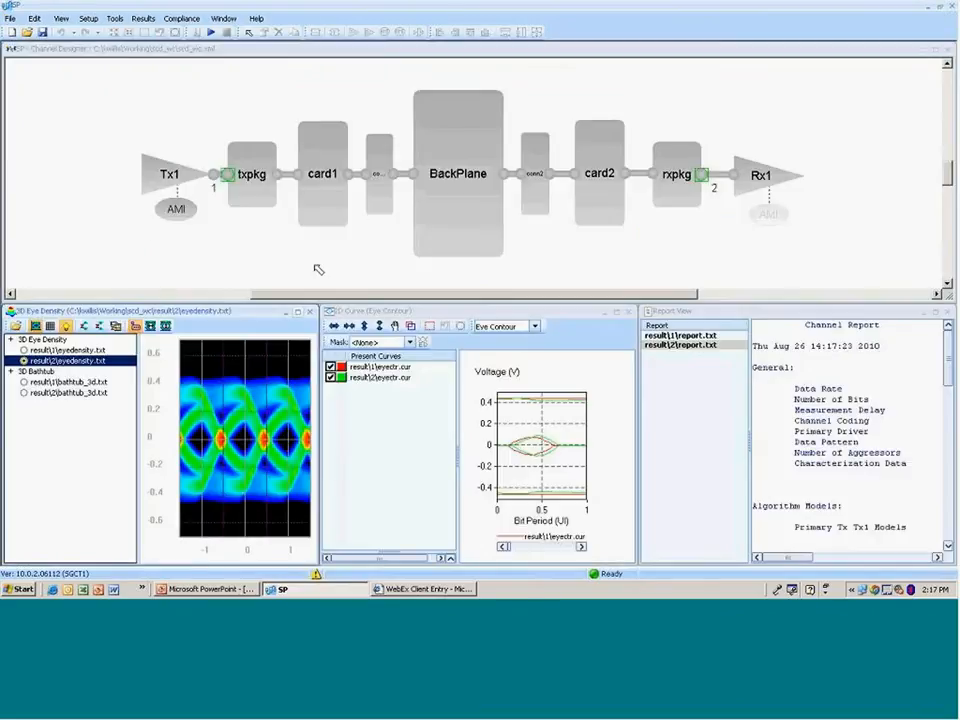
# Open the properties of Tx1's AMI model and examine its AMI parameter file and dll file names.
pyautogui.doubleClick(177, 210)
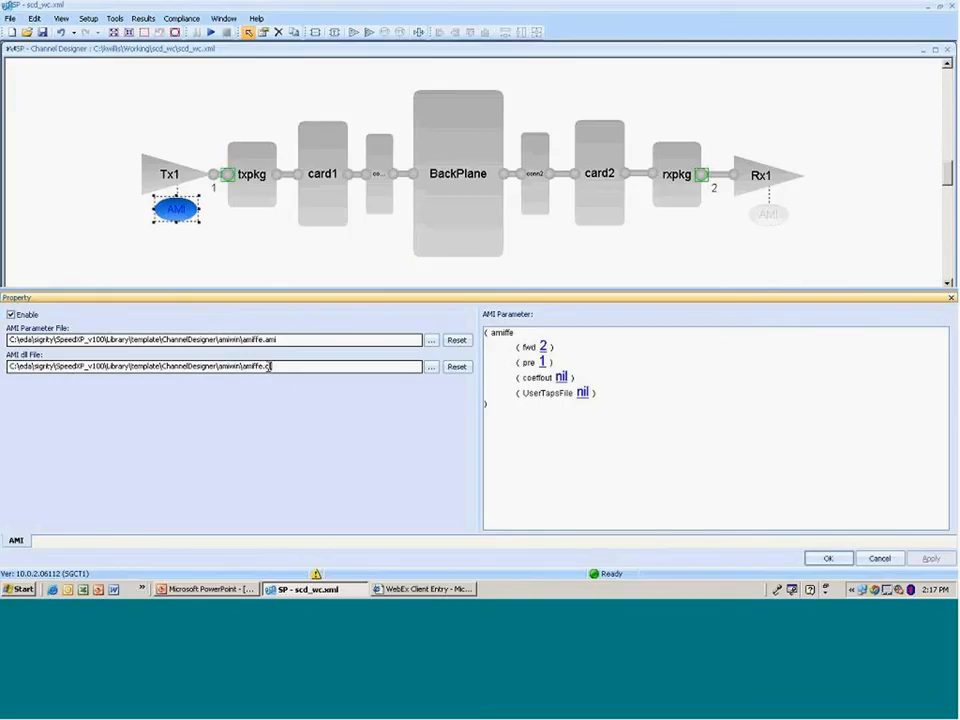
pyautogui.moveTo(271, 366); pyautogui.dragTo(244, 366)
pyautogui.click(271, 340)
pyautogui.moveTo(271, 340); pyautogui.dragTo(243, 340)
# Set the fwd parameter of Tx1's AMI model to 3 and rerun the channel simulation.
pyautogui.click(544, 347)
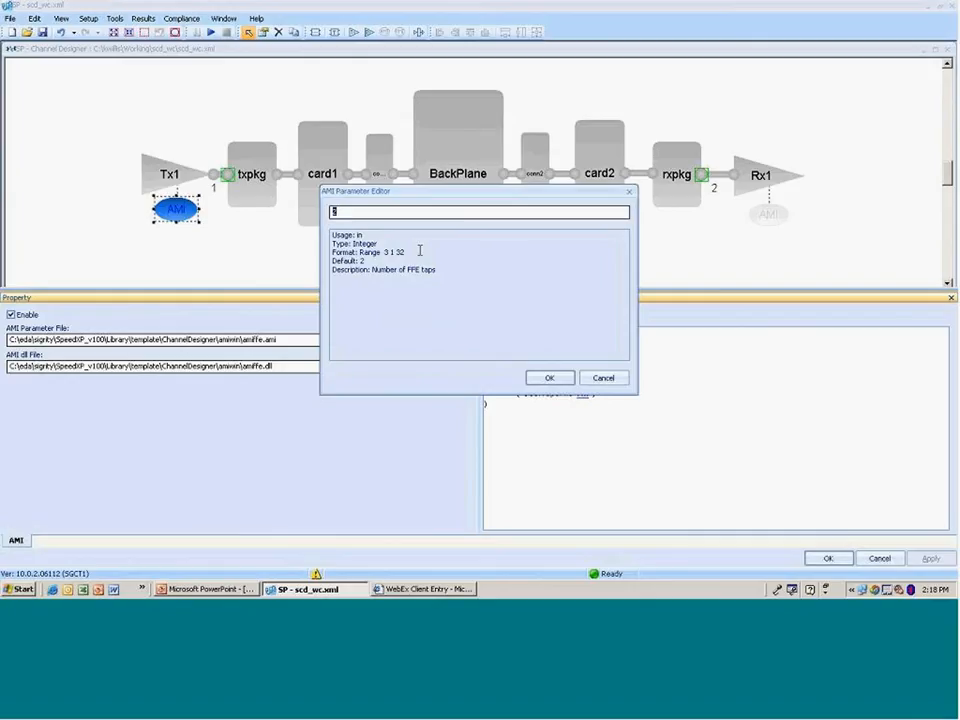
pyautogui.write('3')
pyautogui.press('Tab')
pyautogui.click(553, 378)
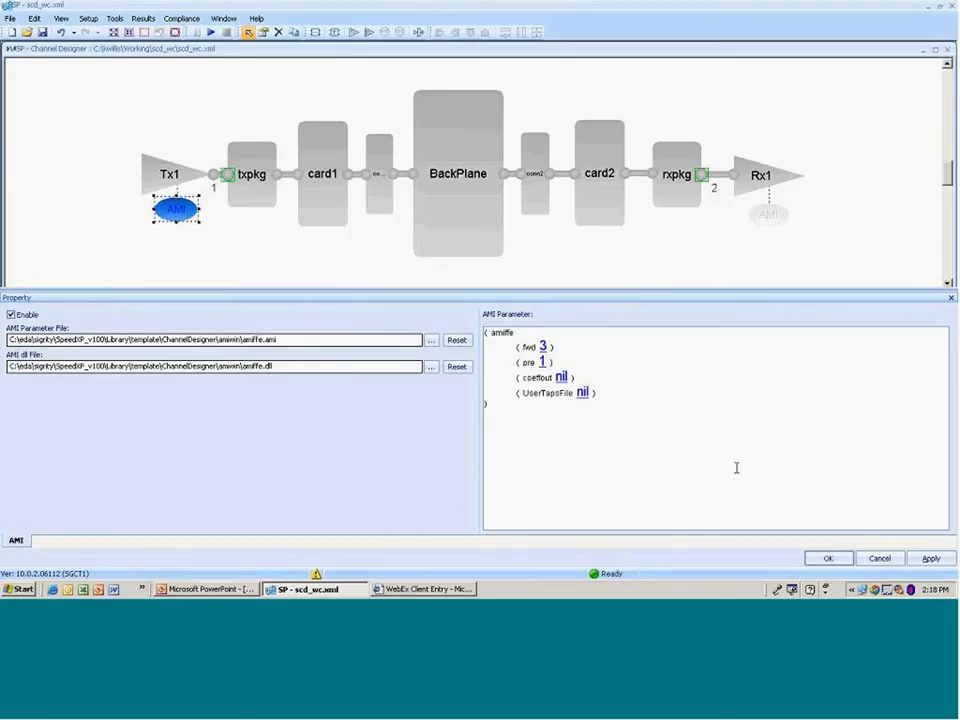
pyautogui.click(828, 564)
pyautogui.click(336, 278)
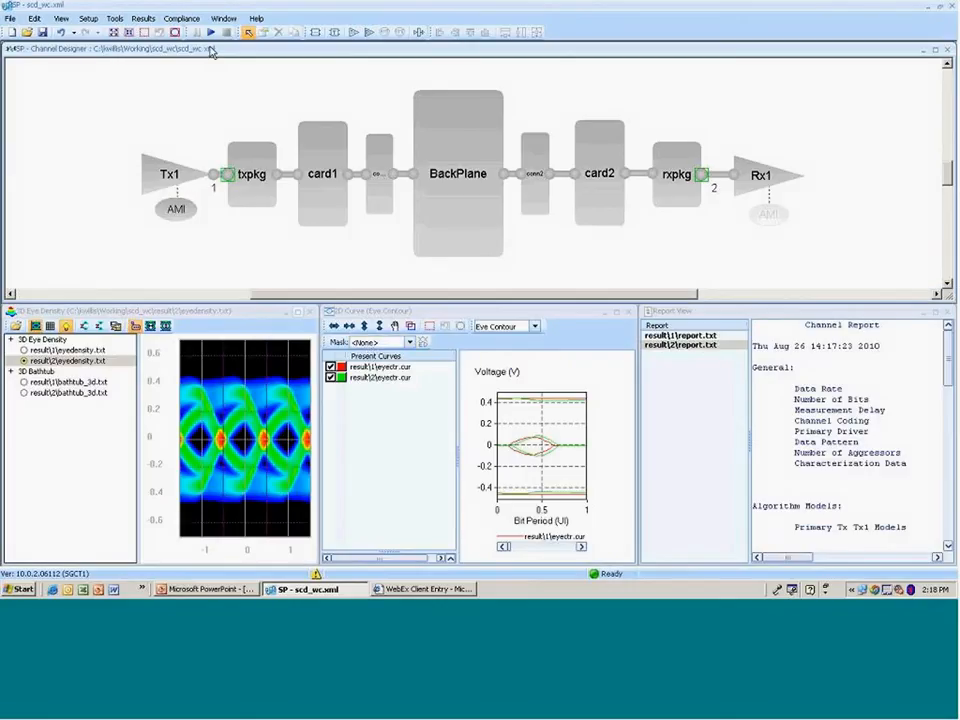
pyautogui.click(160, 32)
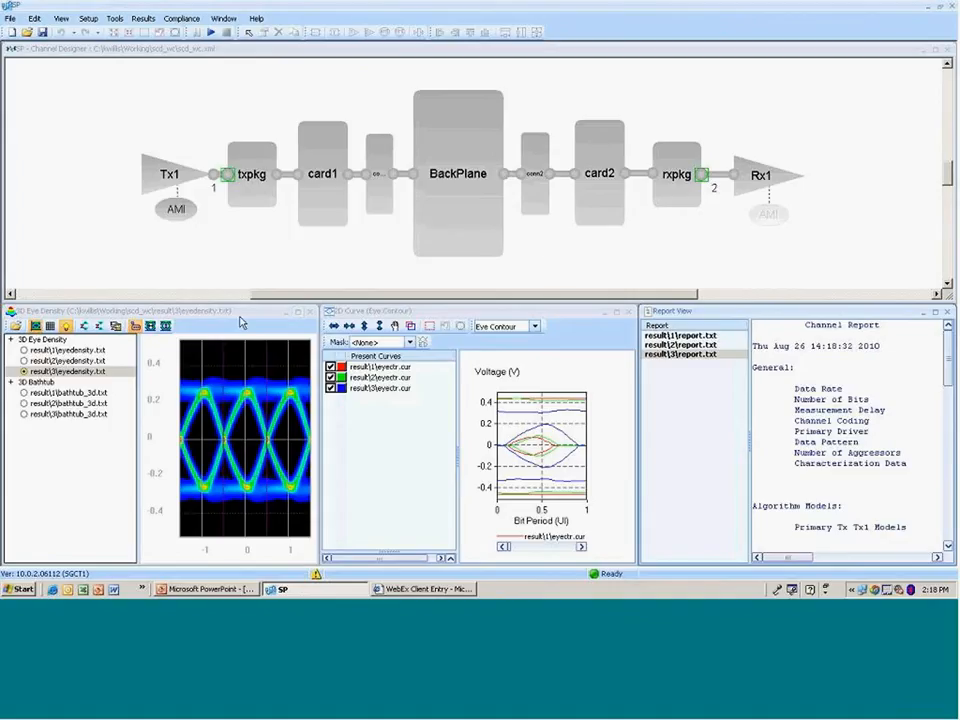
# Compare the enlarged eye density plots of results 1, 2 and 3, and return to the tiled window layout.
pyautogui.click(298, 316)
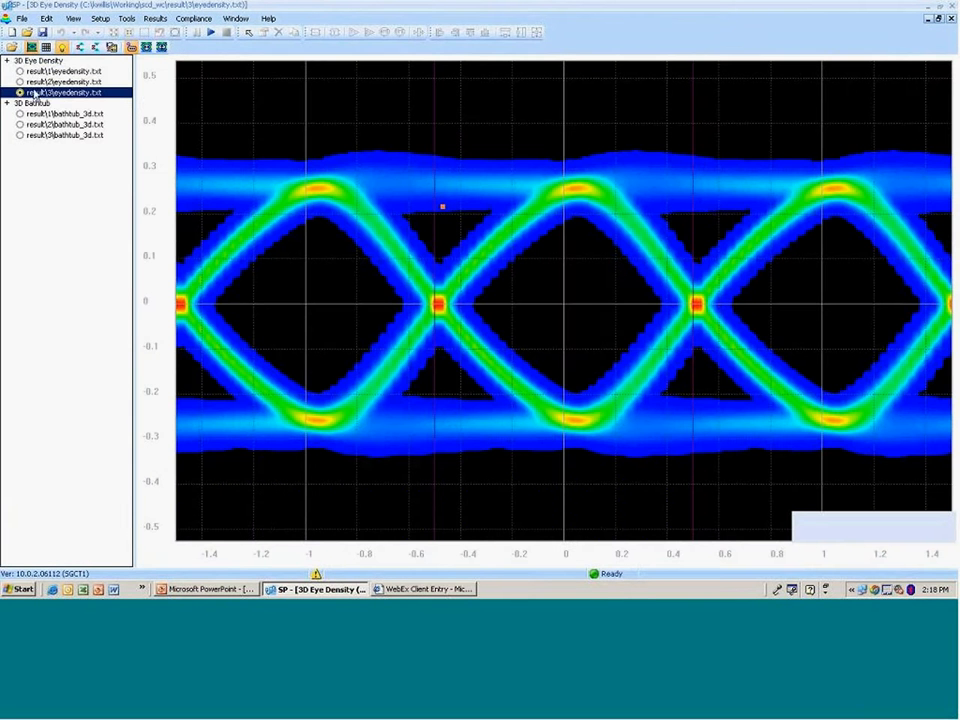
pyautogui.click(20, 72)
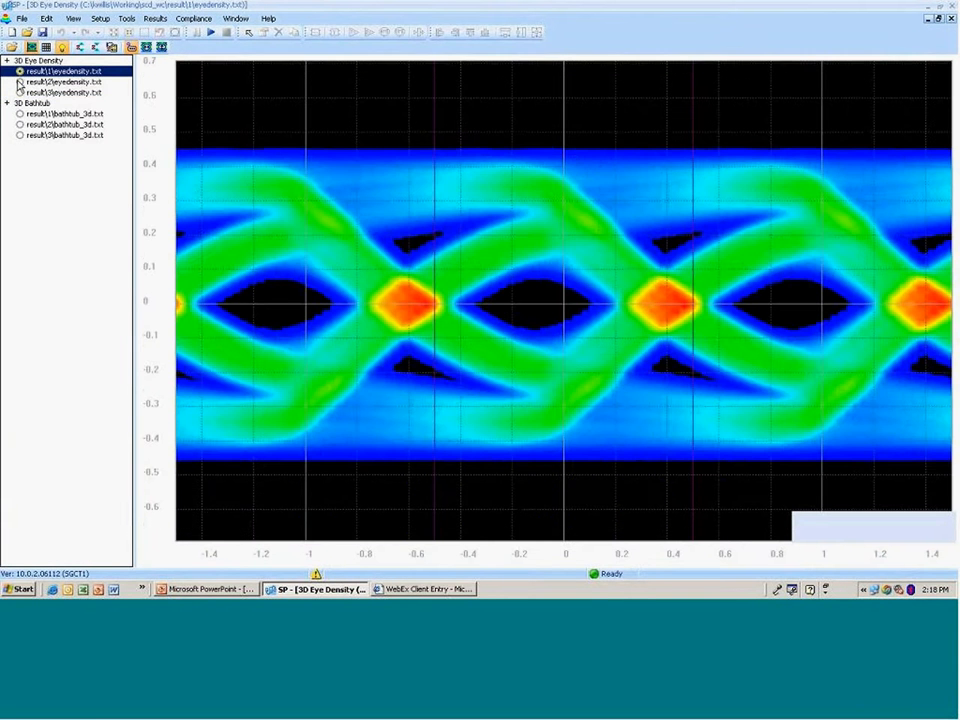
pyautogui.click(20, 82)
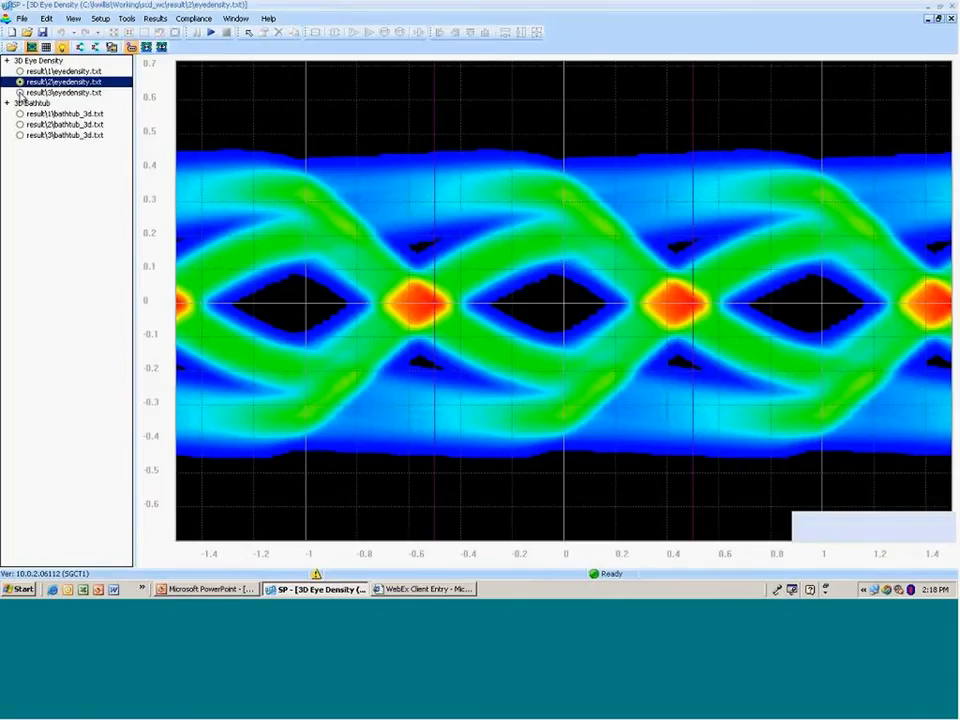
pyautogui.click(20, 92)
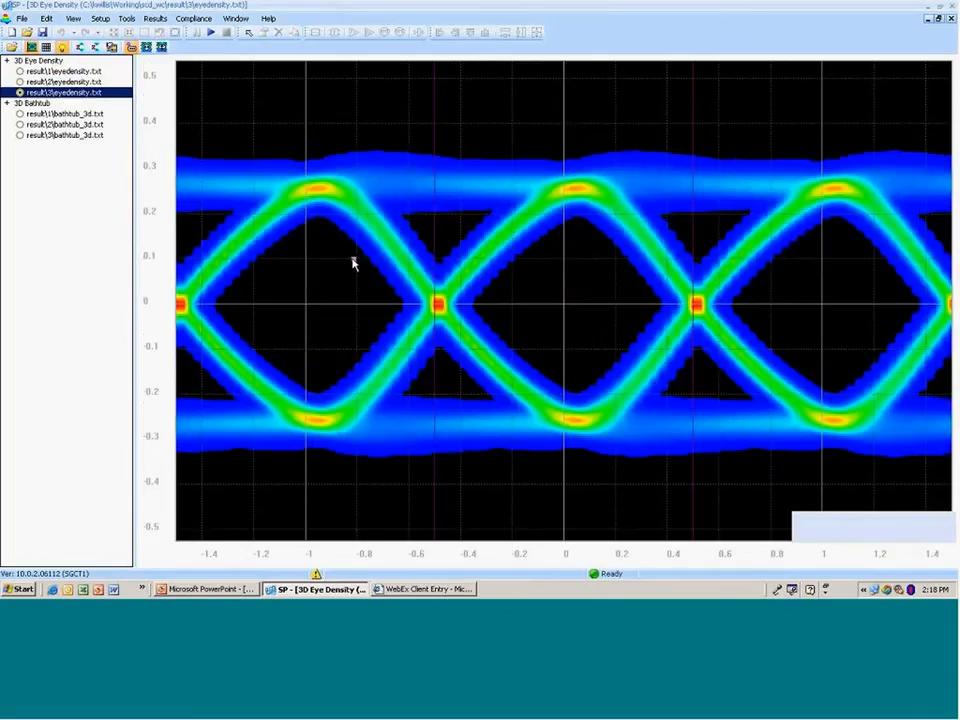
pyautogui.click(939, 19)
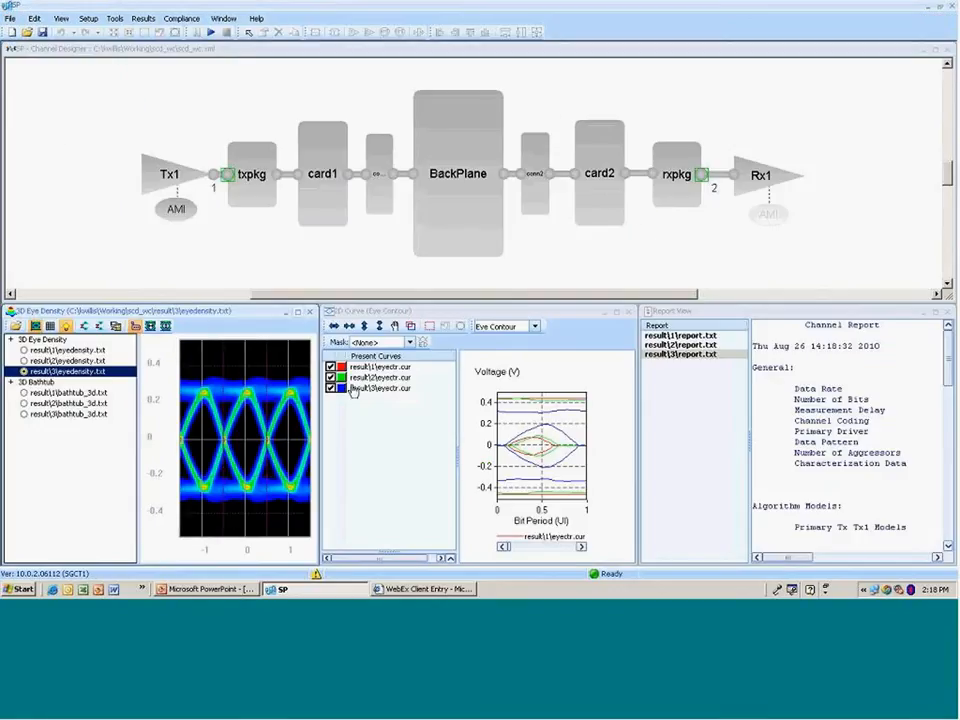
# Enlarge the 2D eye contour plot to compare the curves of all three simulation results.
pyautogui.click(253, 267)
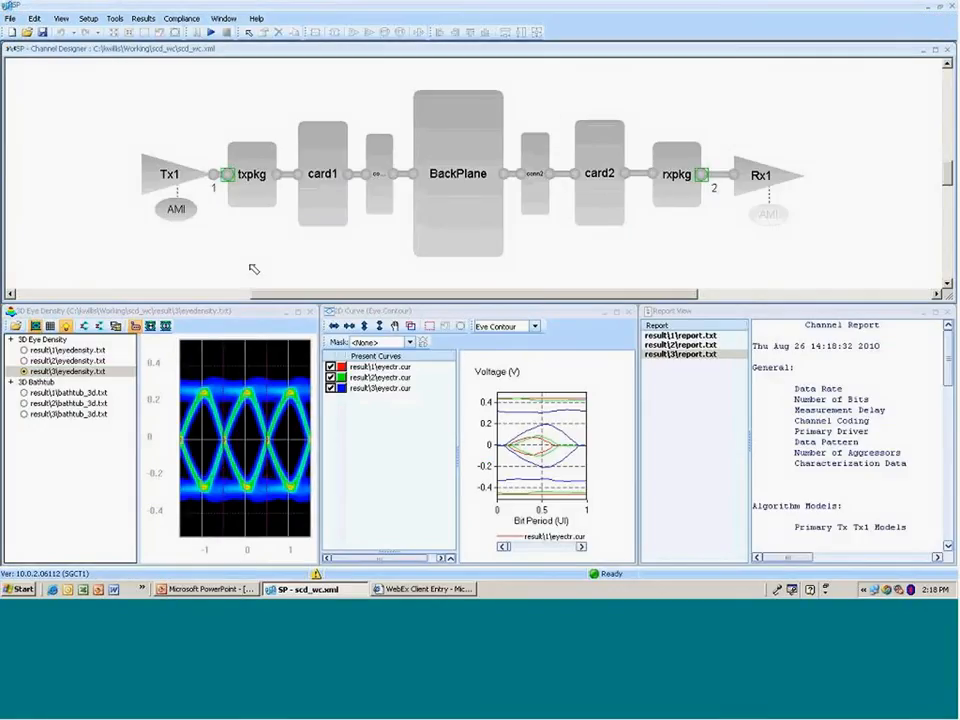
pyautogui.click(617, 314)
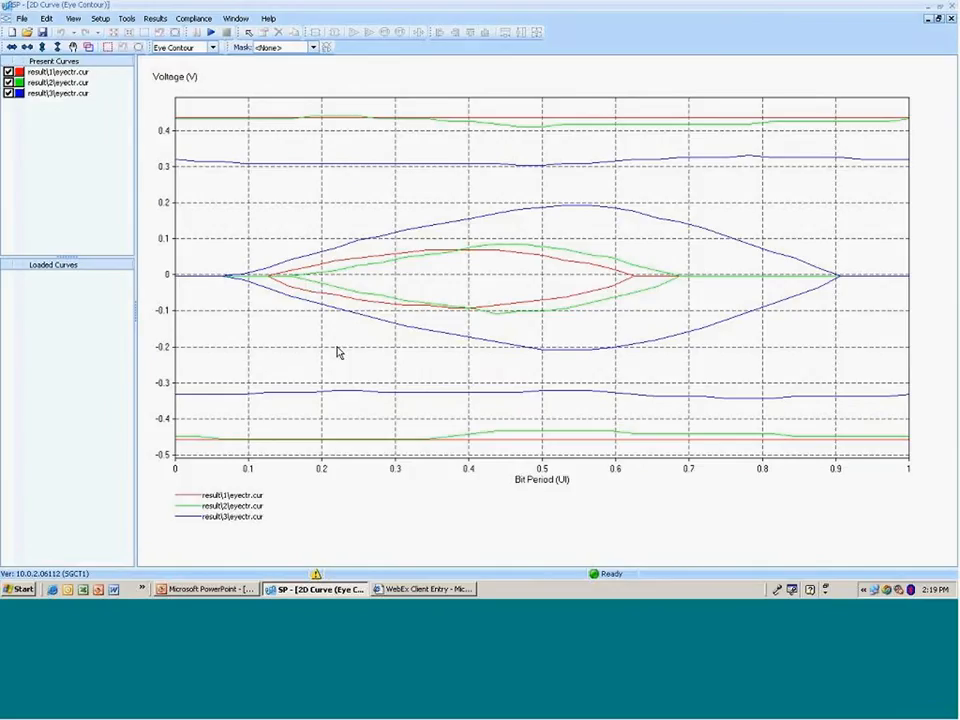
# Compare the bathtub, noise bathtub and impulse response curves of the three simulation results.
pyautogui.click(212, 47)
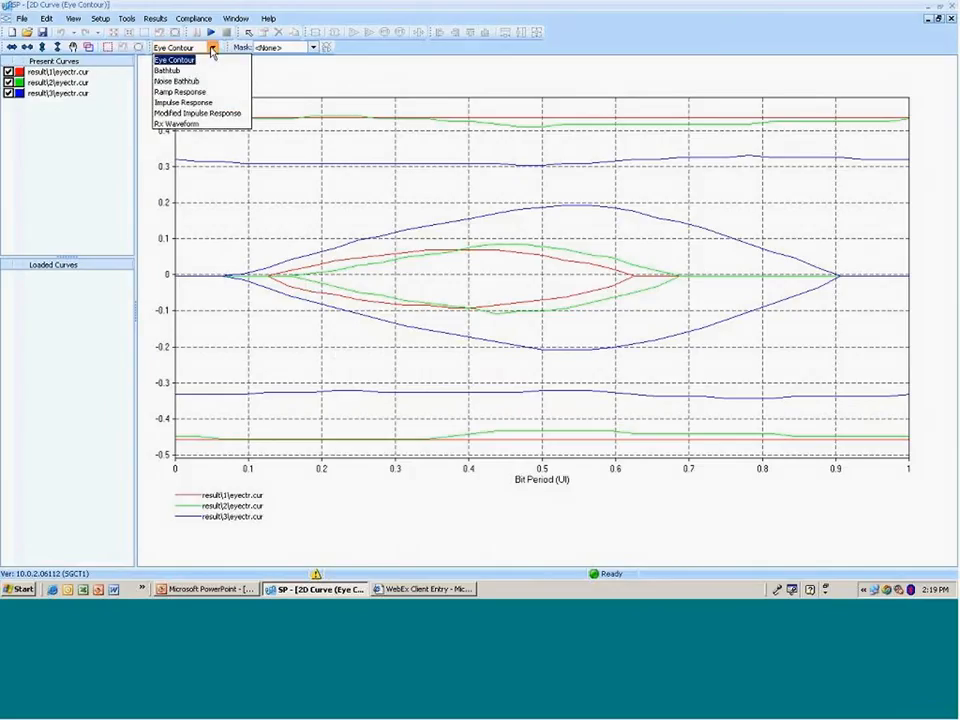
pyautogui.click(166, 71)
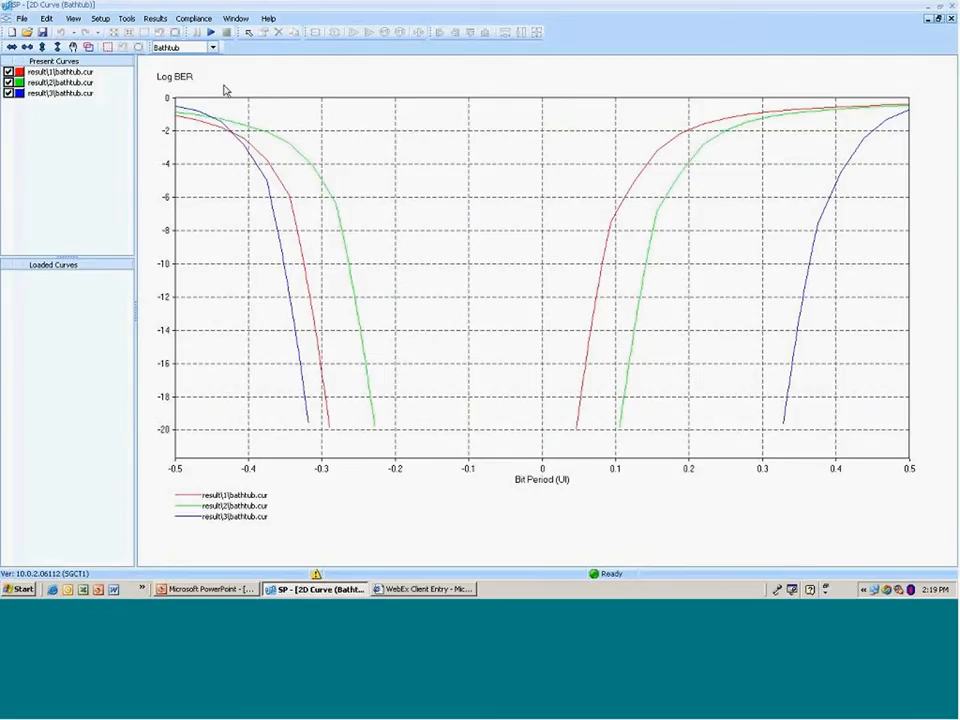
pyautogui.click(212, 48)
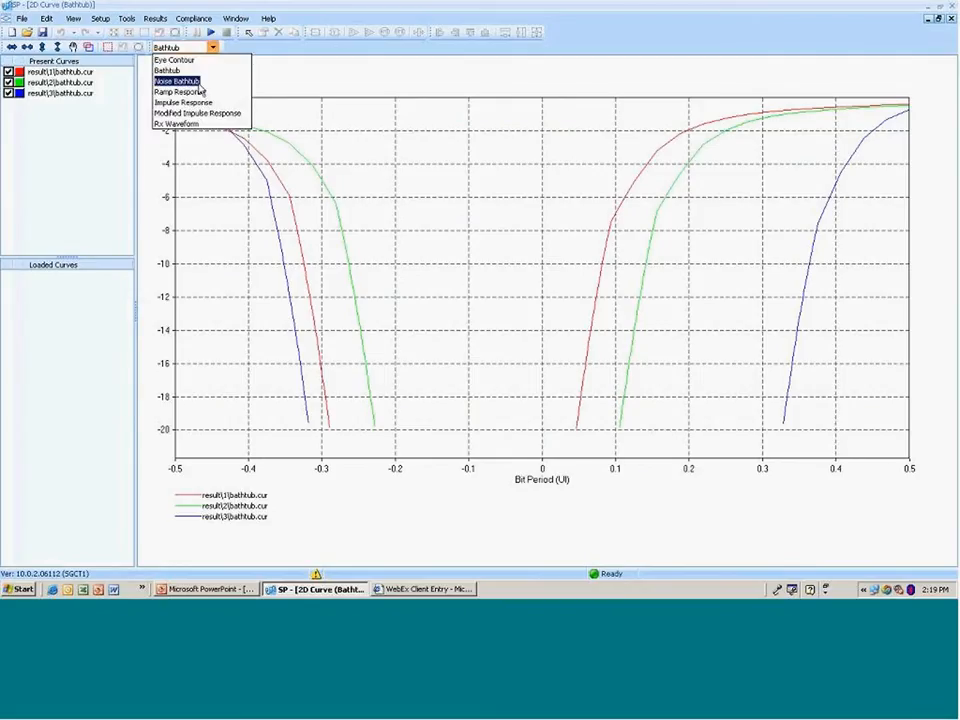
pyautogui.click(176, 81)
pyautogui.click(212, 48)
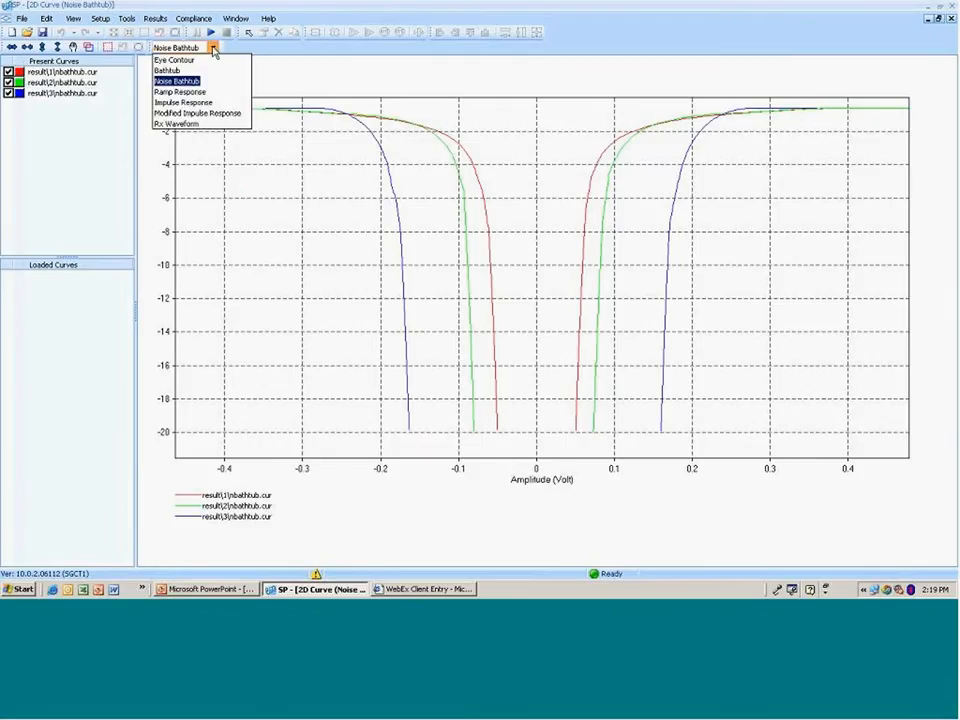
pyautogui.click(199, 103)
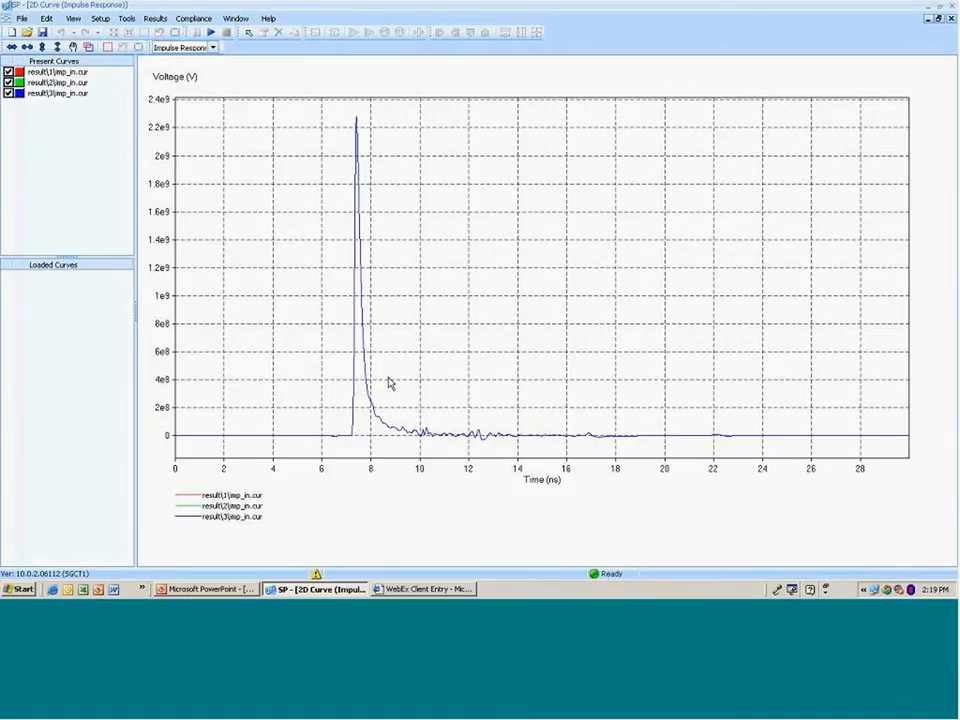
# Show the modified impulse response curves without result 1 and enlarge the pulse region from about 5.5 to 19.5 ns.
pyautogui.click(213, 48)
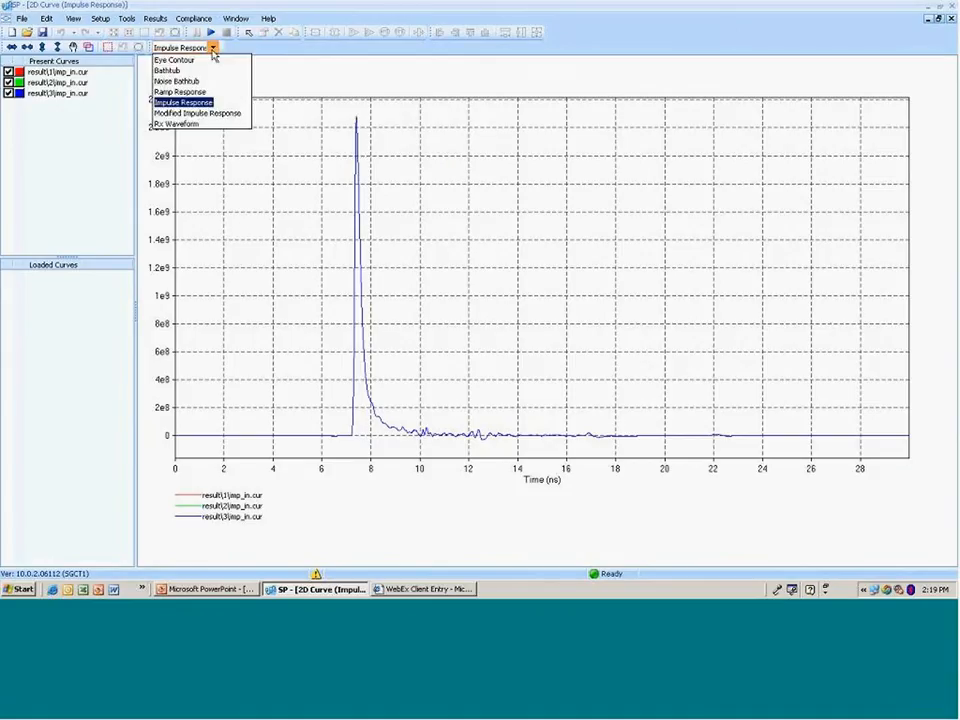
pyautogui.click(203, 116)
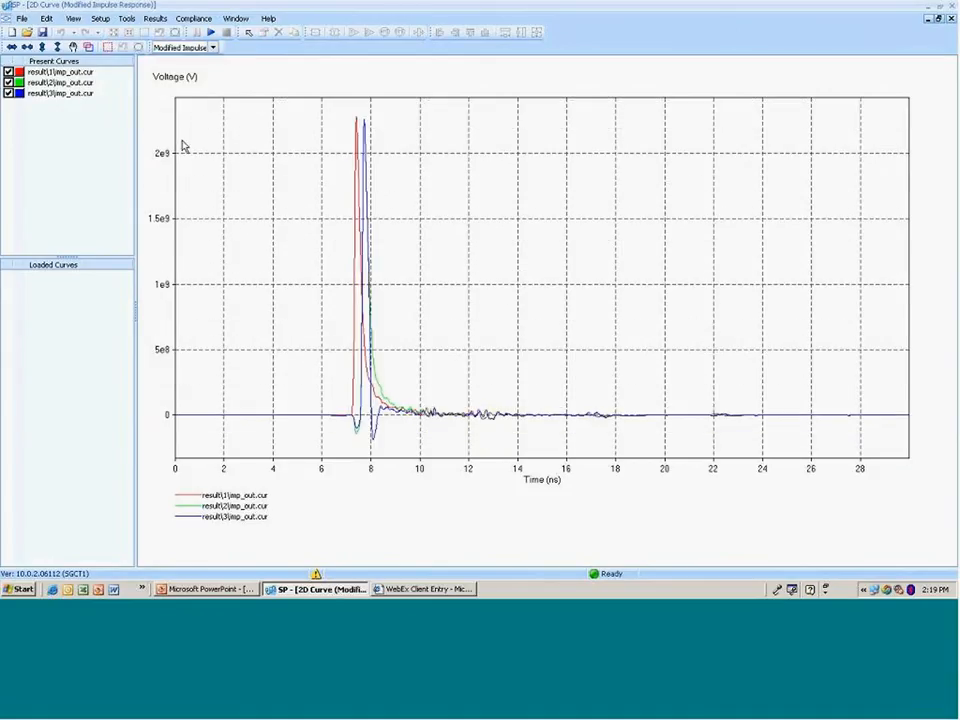
pyautogui.click(8, 72)
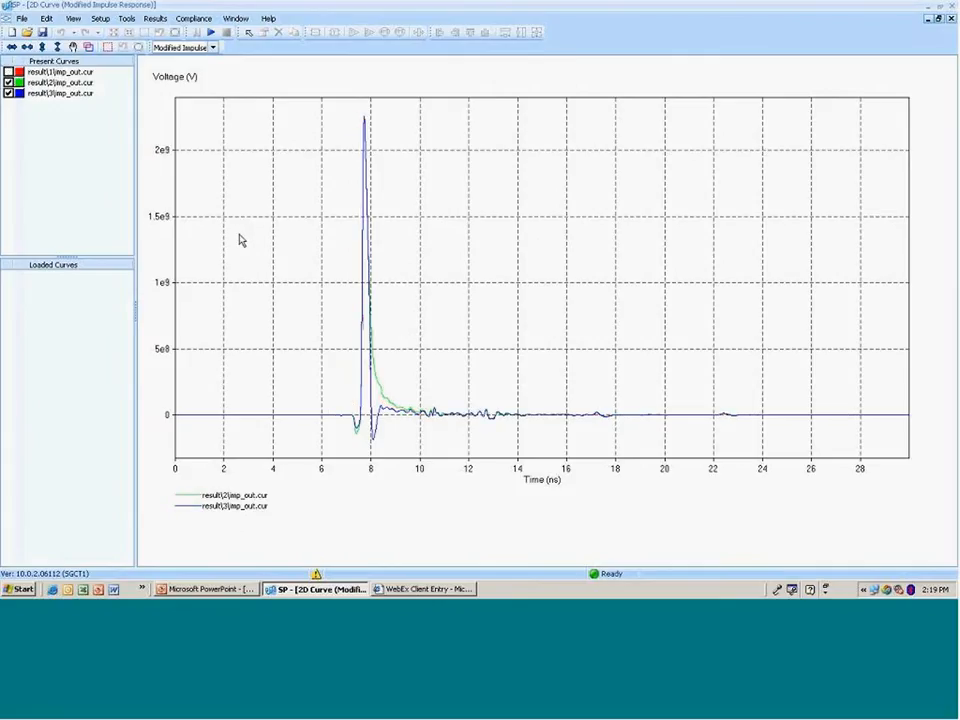
pyautogui.click(108, 47)
pyautogui.moveTo(306, 109); pyautogui.dragTo(658, 450)
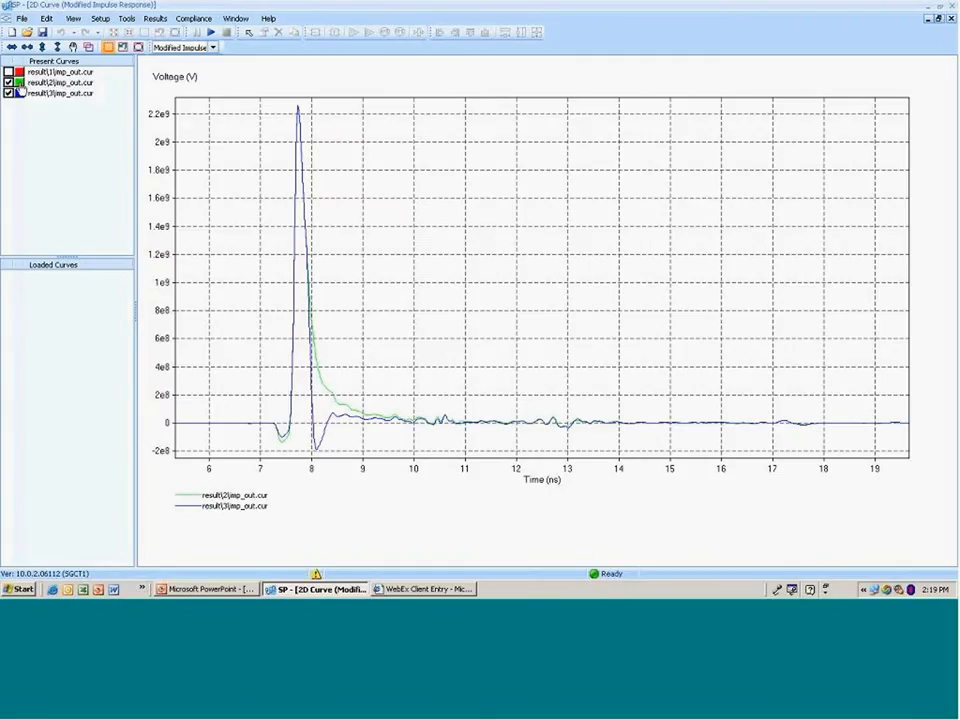
# Highlight the modified impulse response curves of results 2 and 3 in turn through their pattern properties, and return to the tiled window layout.
pyautogui.doubleClick(19, 82)
pyautogui.moveTo(441, 219); pyautogui.dragTo(591, 137)
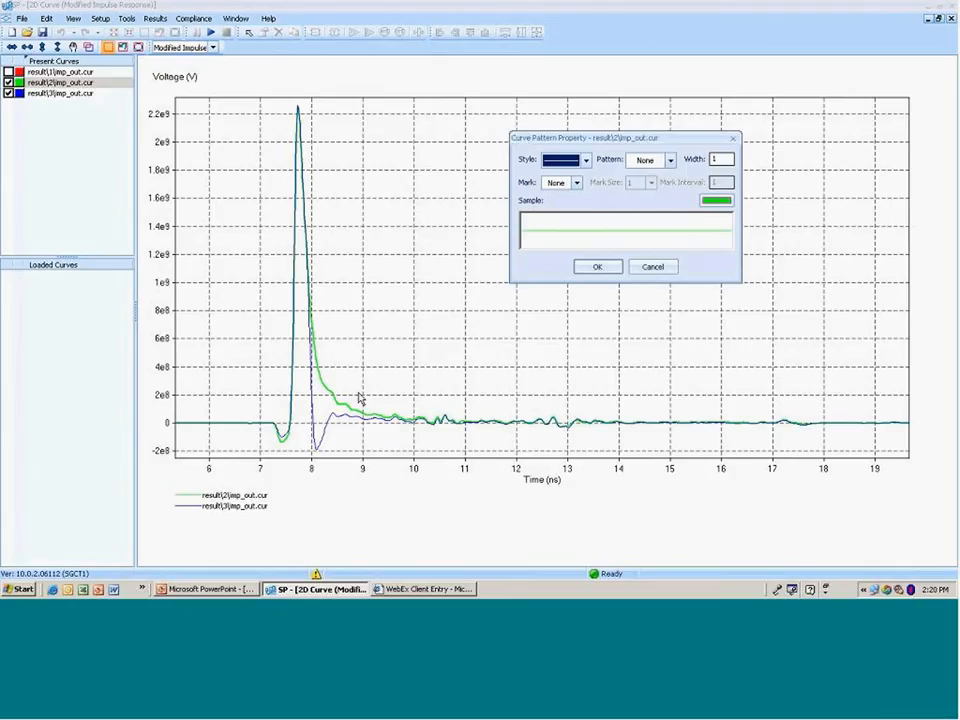
pyautogui.click(653, 267)
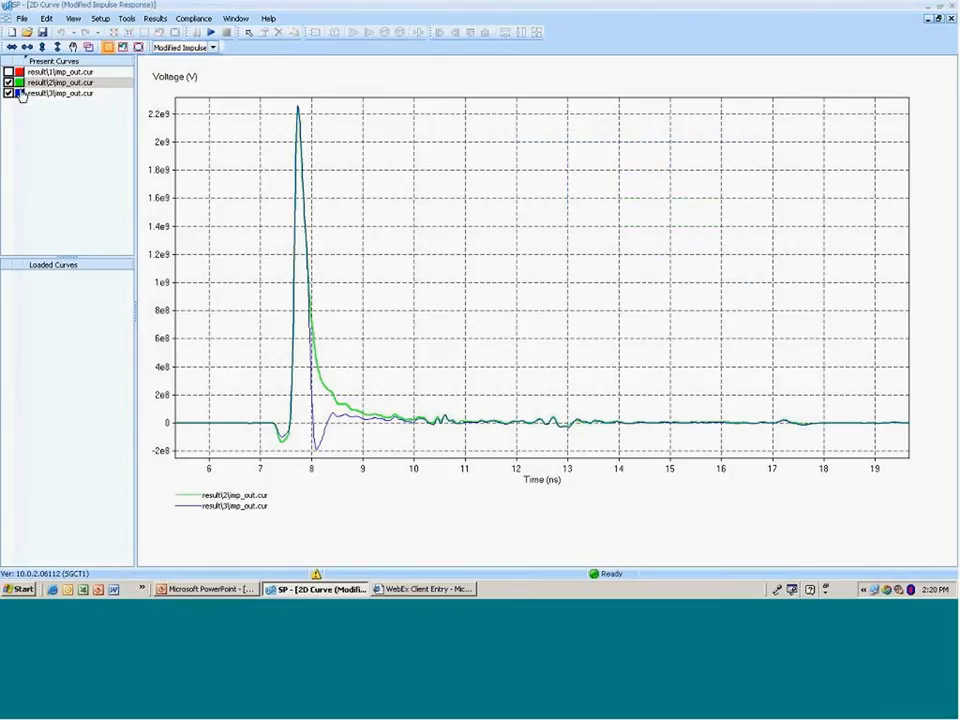
pyautogui.doubleClick(19, 93)
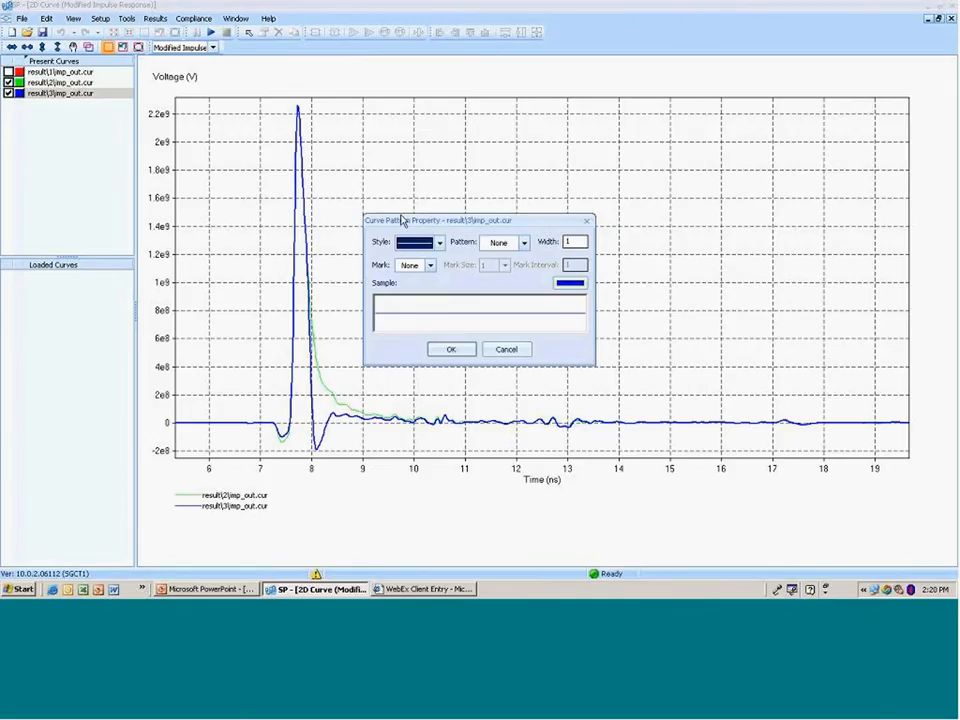
pyautogui.moveTo(402, 225); pyautogui.dragTo(519, 169)
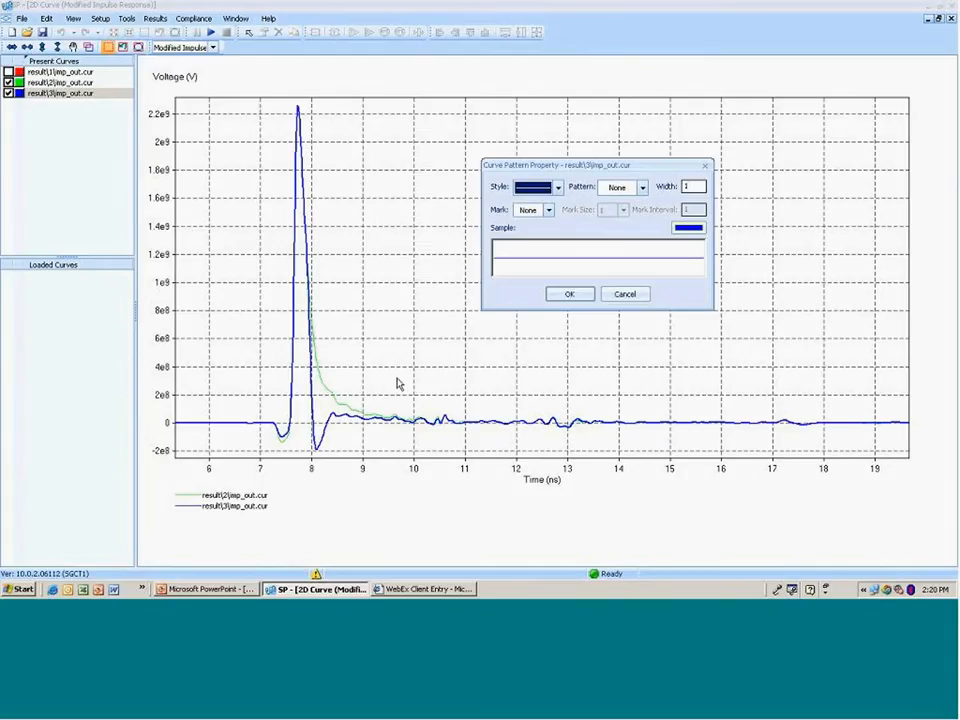
pyautogui.click(624, 300)
pyautogui.click(625, 300)
pyautogui.moveTo(545, 315); pyautogui.dragTo(551, 309)
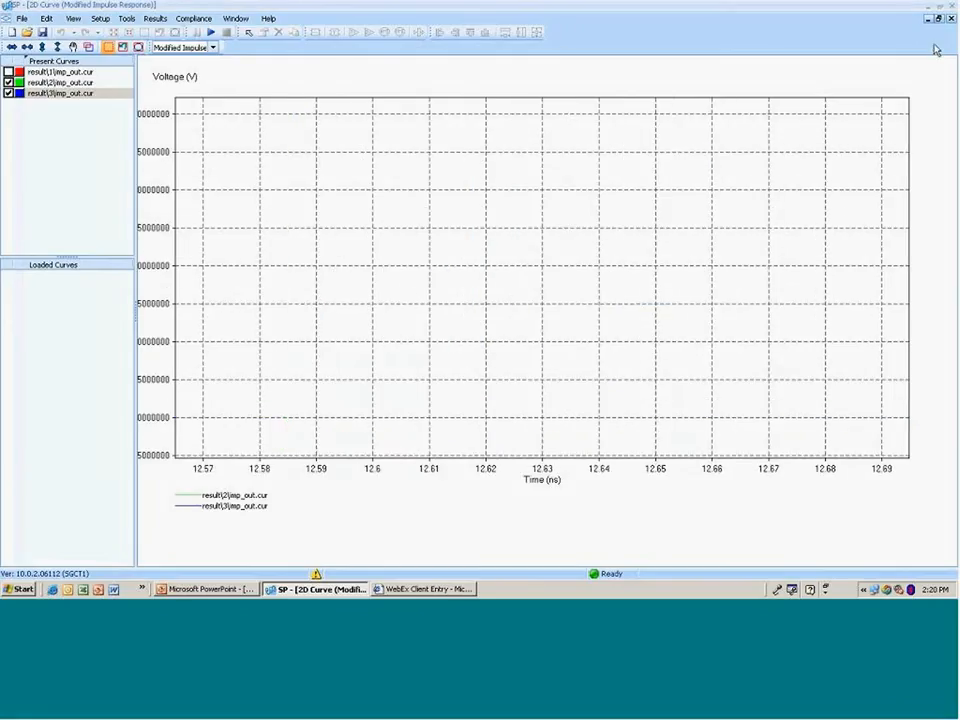
pyautogui.click(940, 20)
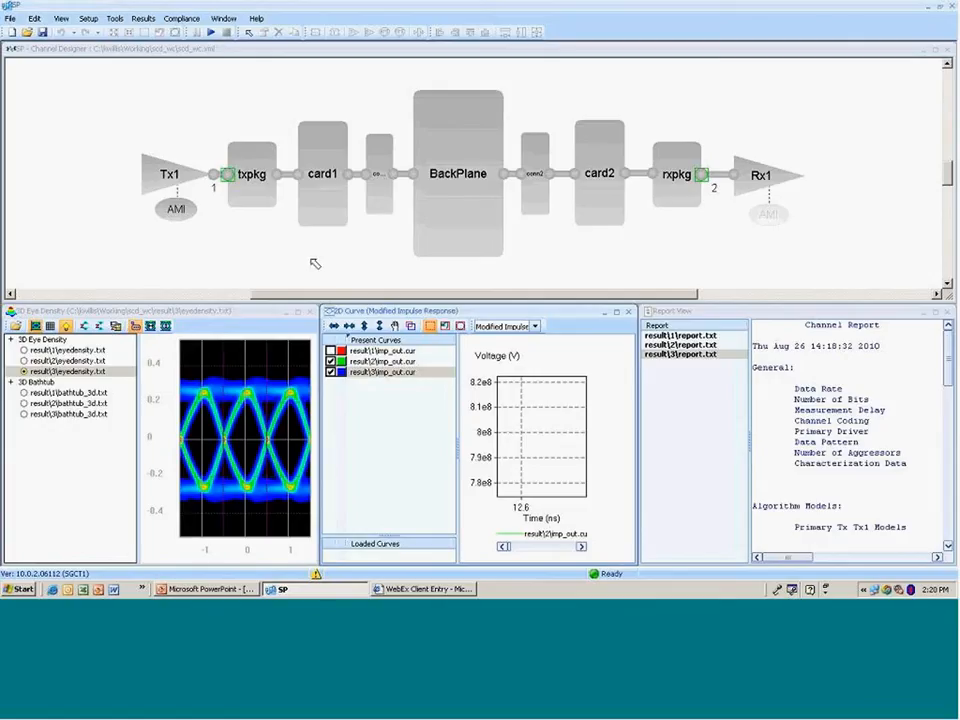
# Review Tx1's transmitter parameters in the Sweep Manager and run the Data Rate sweep over 5, 6.25, 8 and 10 Gbps.
pyautogui.click(114, 19)
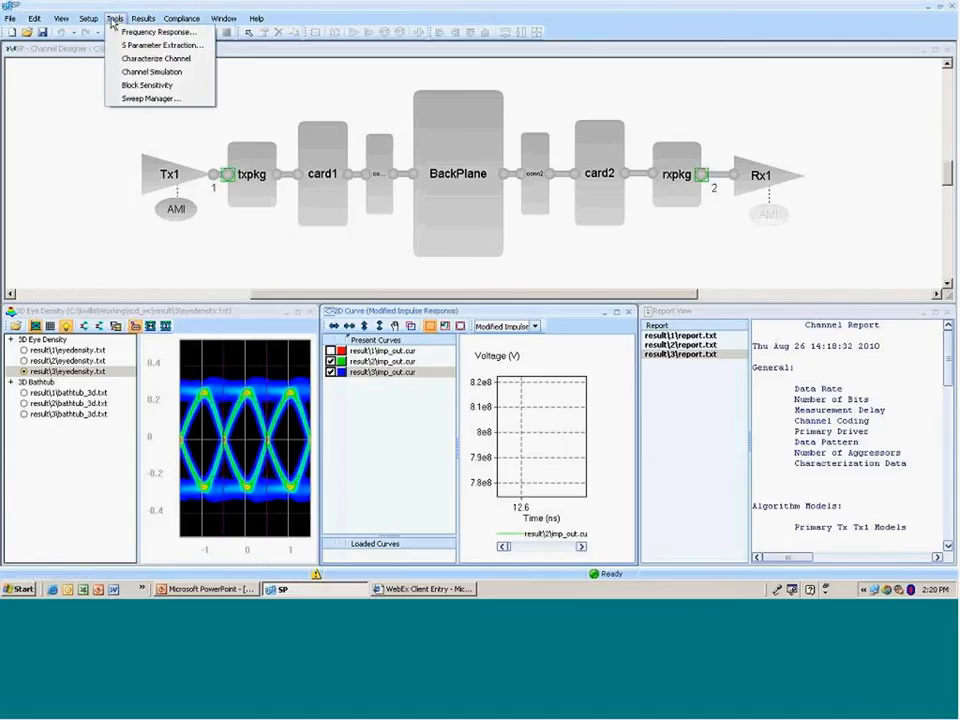
pyautogui.click(138, 98)
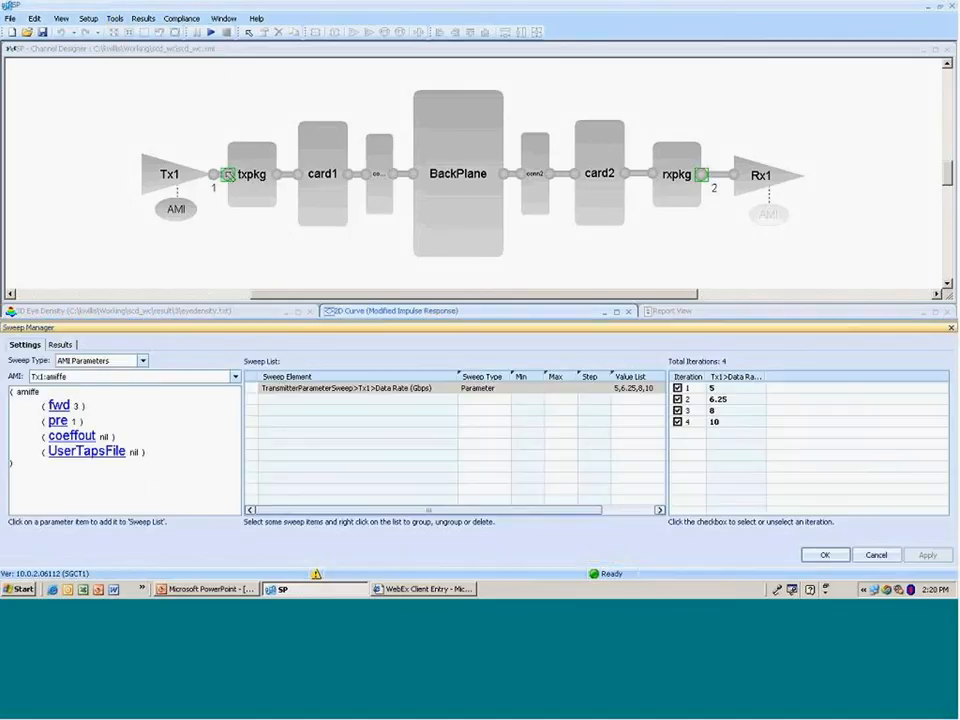
pyautogui.click(143, 360)
pyautogui.click(93, 390)
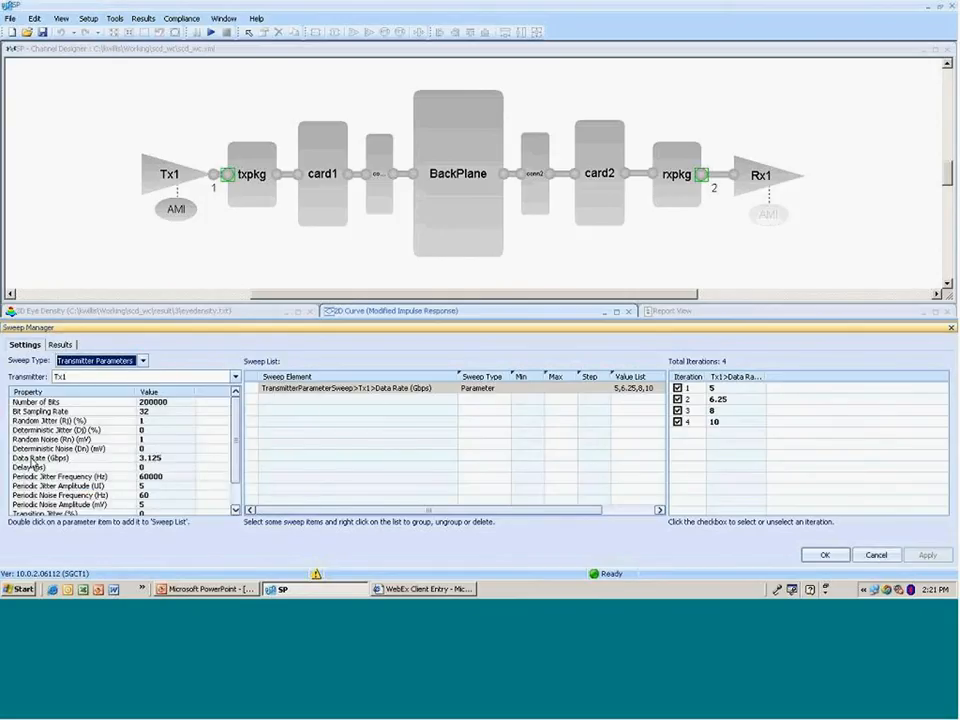
pyautogui.click(150, 458)
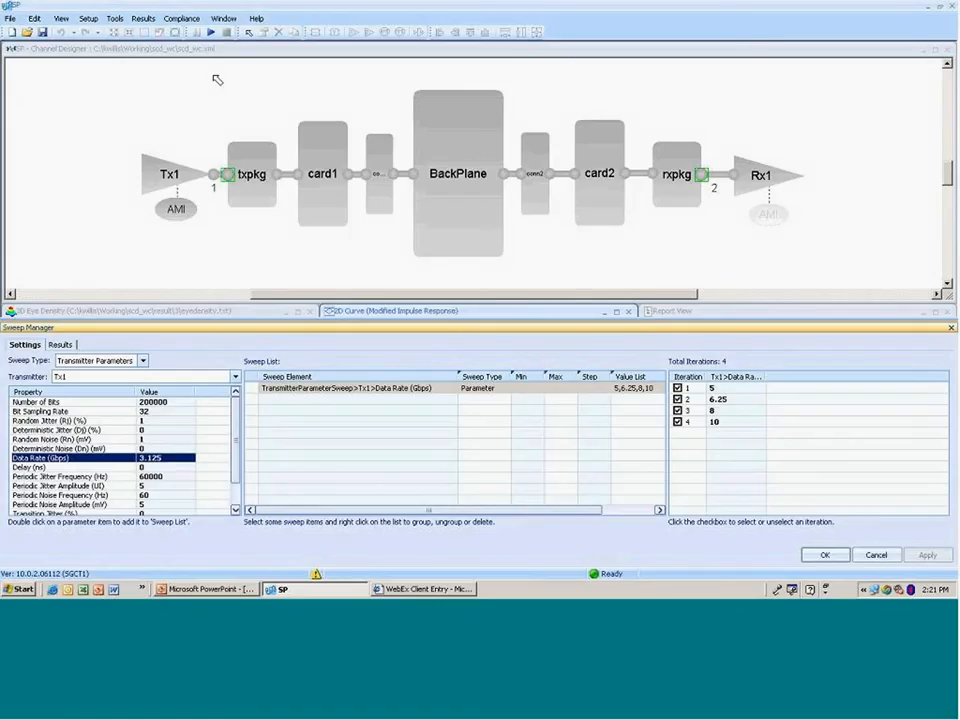
pyautogui.click(212, 35)
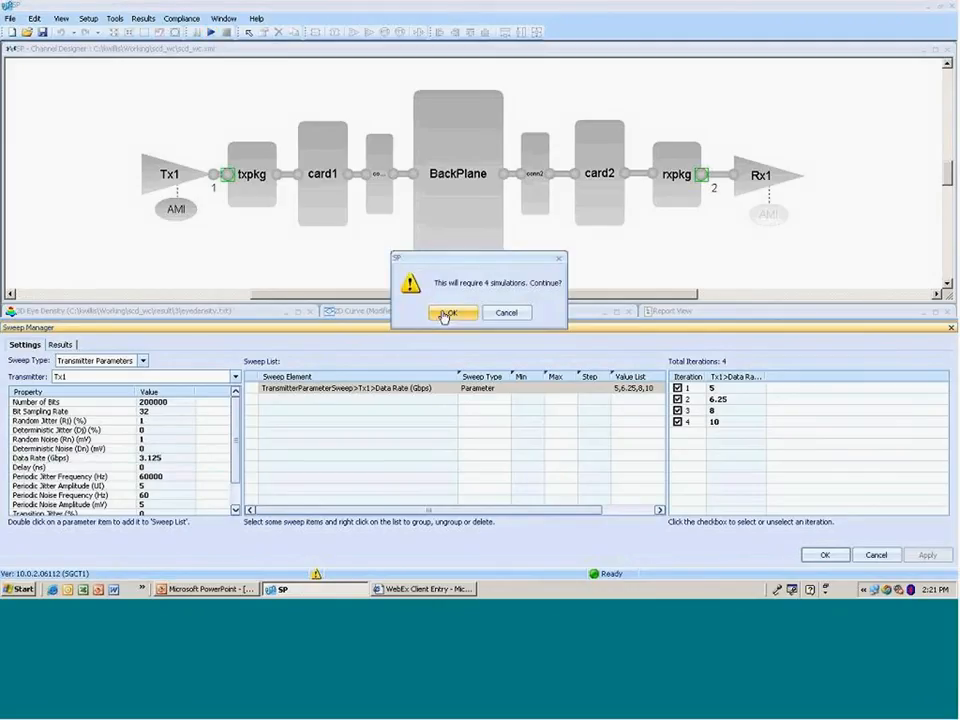
pyautogui.click(445, 314)
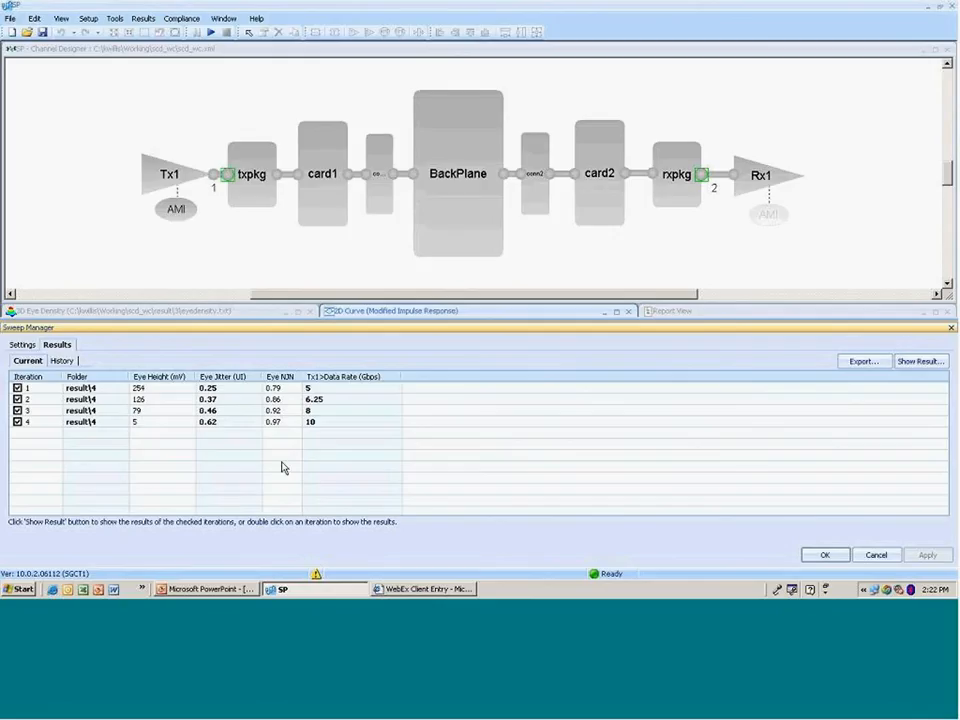
# Compare the eye height and jitter of the four data rate iterations, and close the Sweep Manager.
pyautogui.click(151, 388)
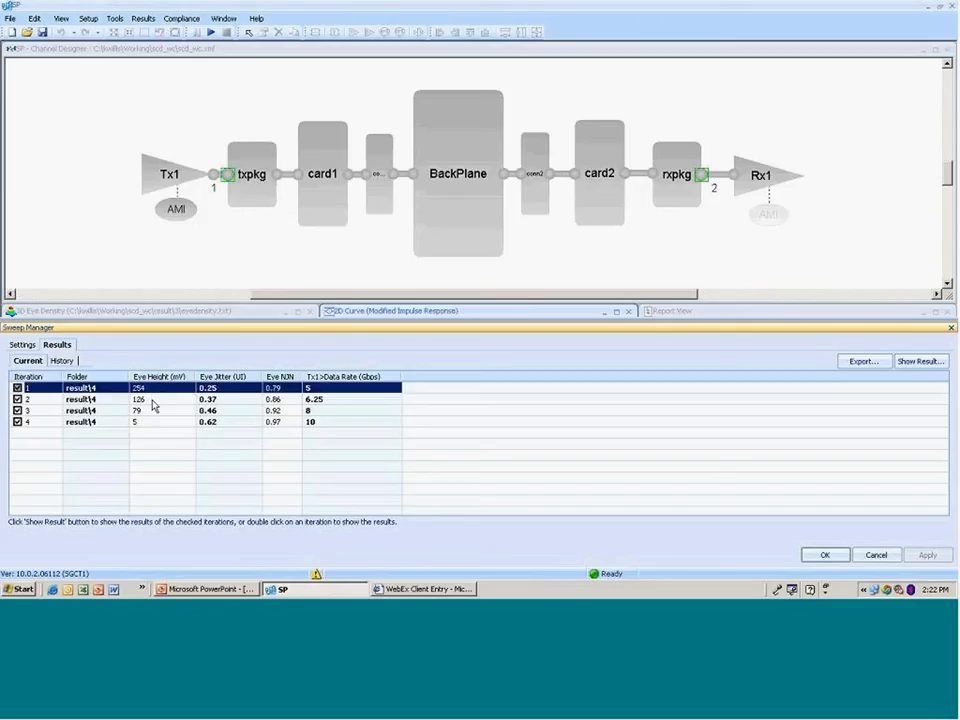
pyautogui.click(154, 400)
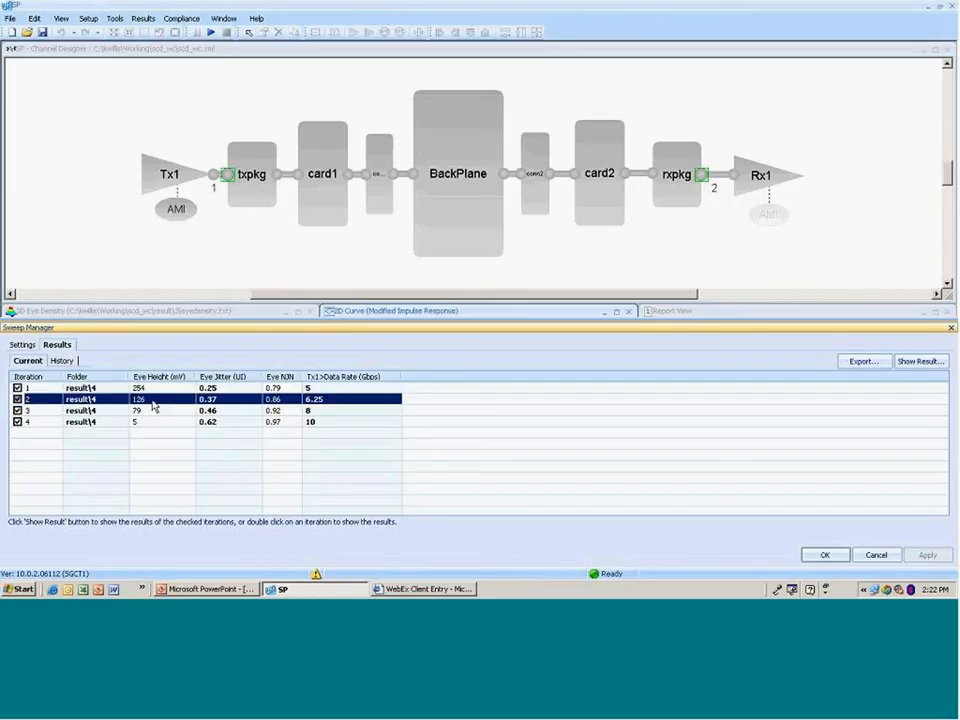
pyautogui.click(149, 411)
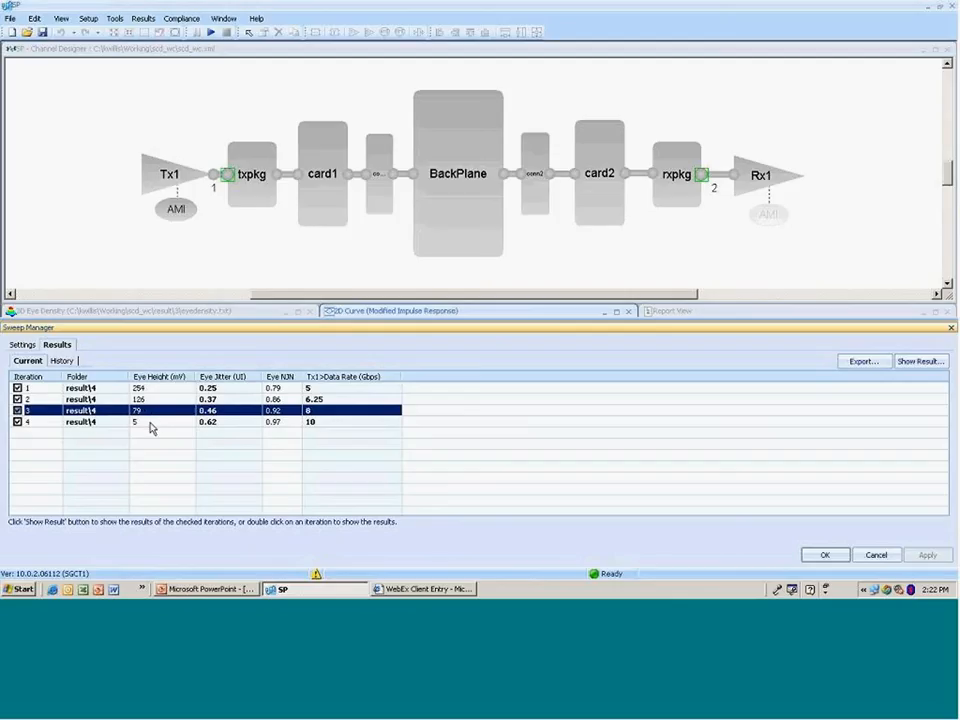
pyautogui.click(151, 424)
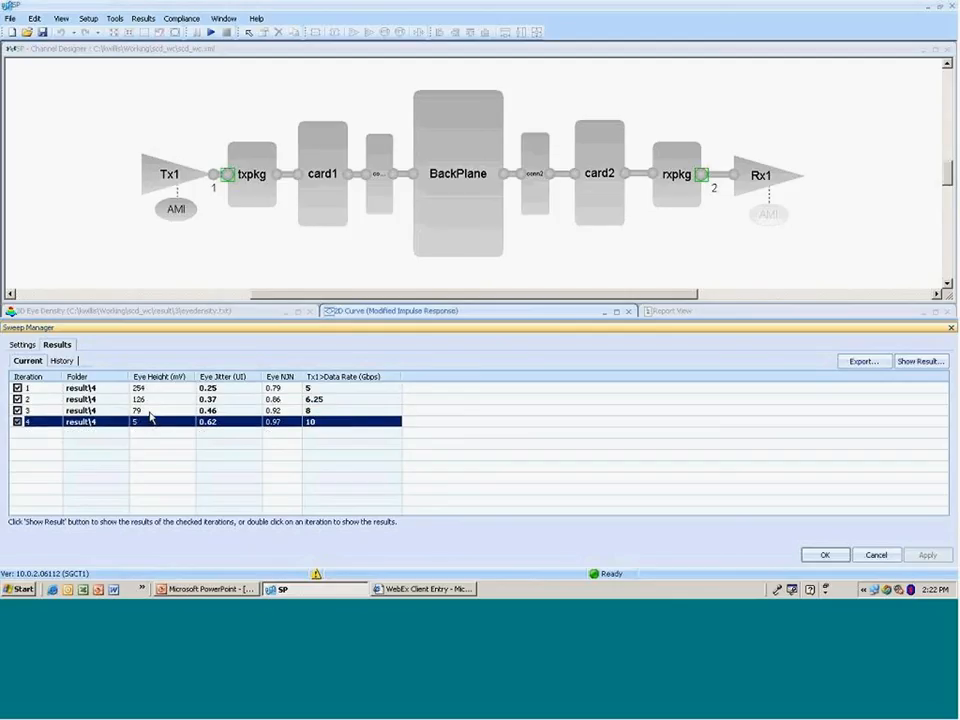
pyautogui.click(149, 411)
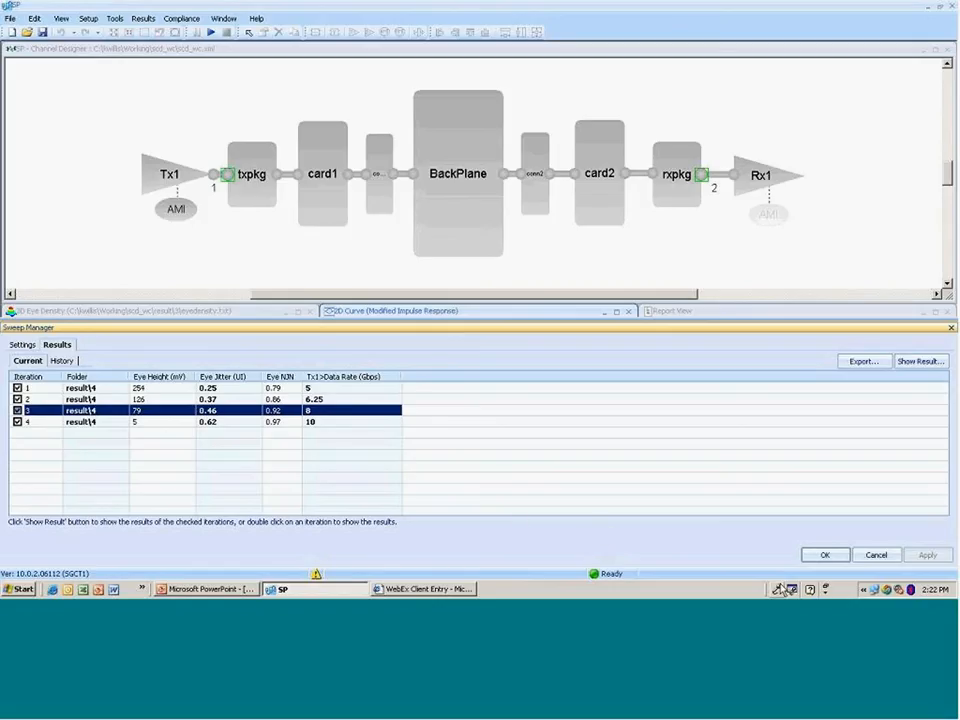
pyautogui.click(823, 556)
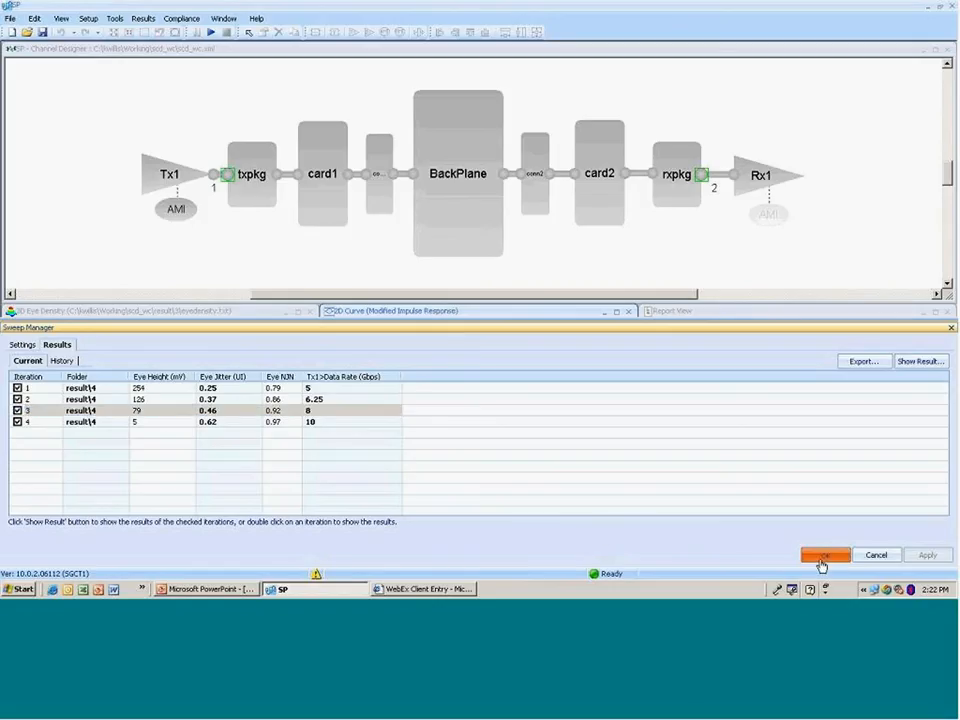
# Set the stimulus data rate of Tx1 to 8 Gbps.
pyautogui.click(163, 177)
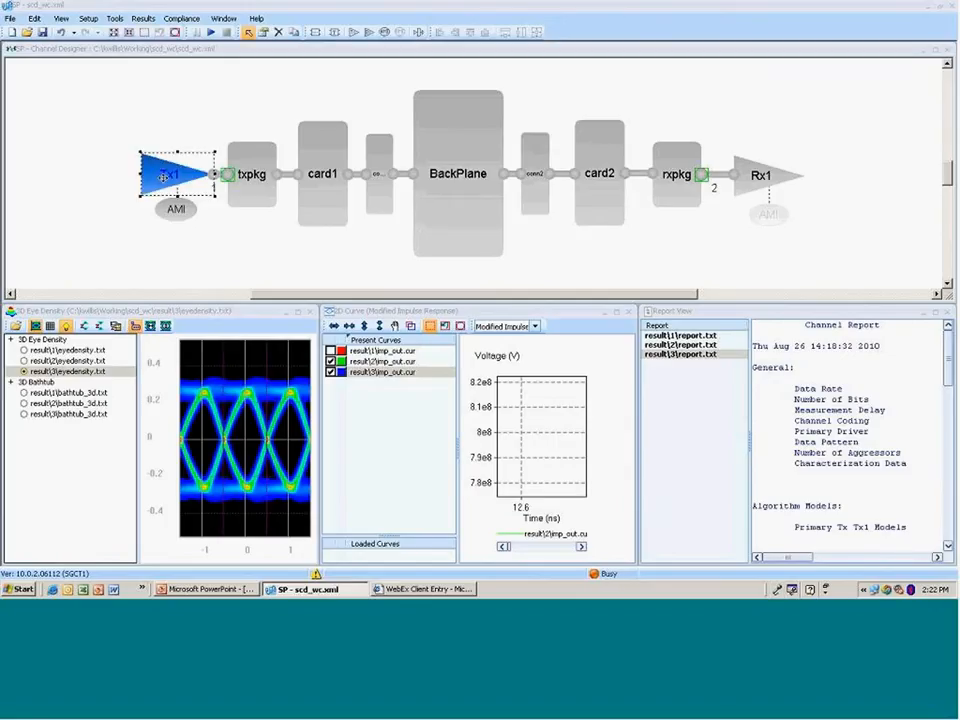
pyautogui.click(93, 540)
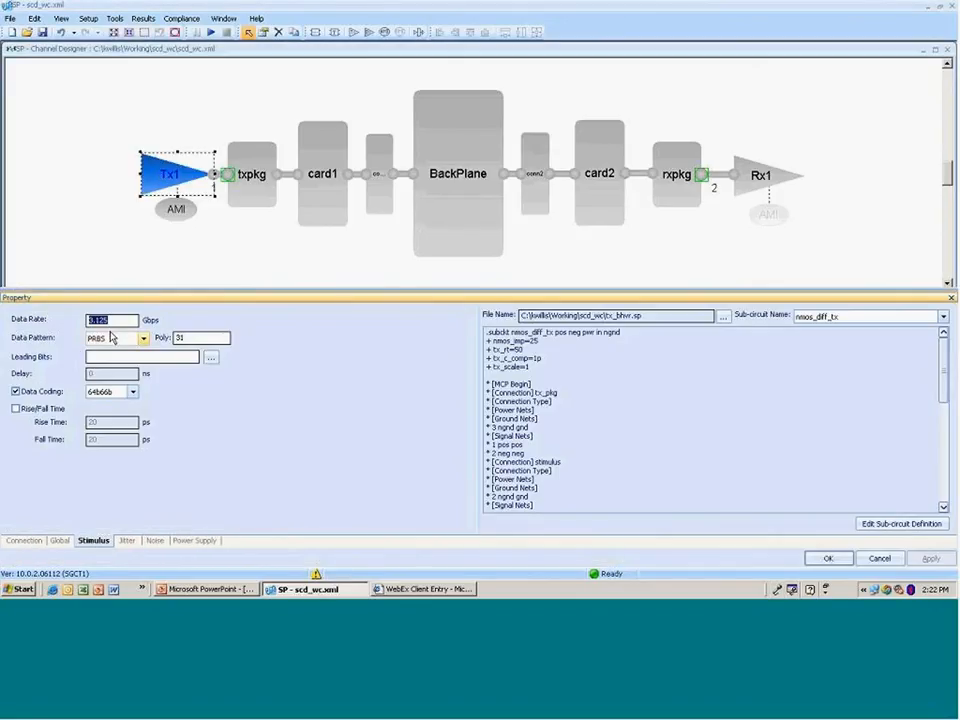
pyautogui.write('8')
pyautogui.press('Tab')
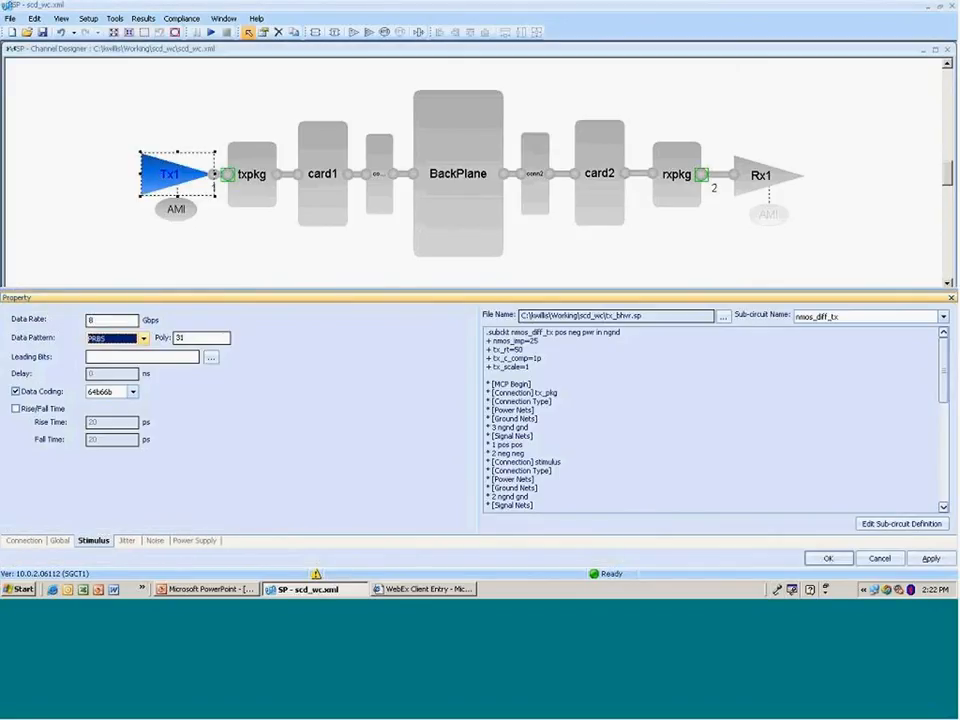
pyautogui.click(828, 558)
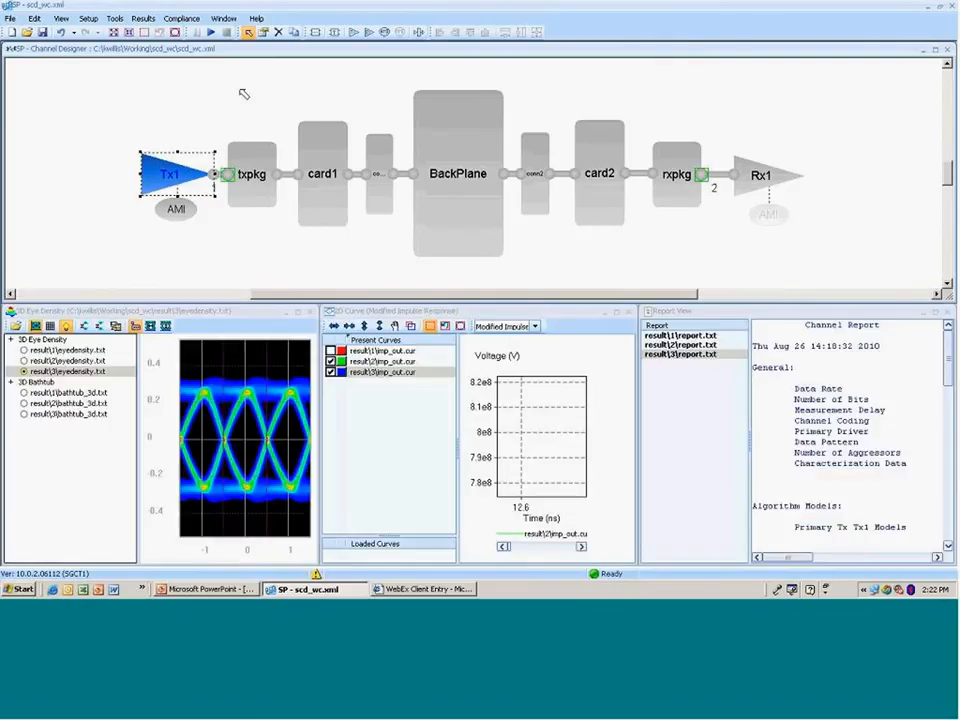
pyautogui.click(242, 92)
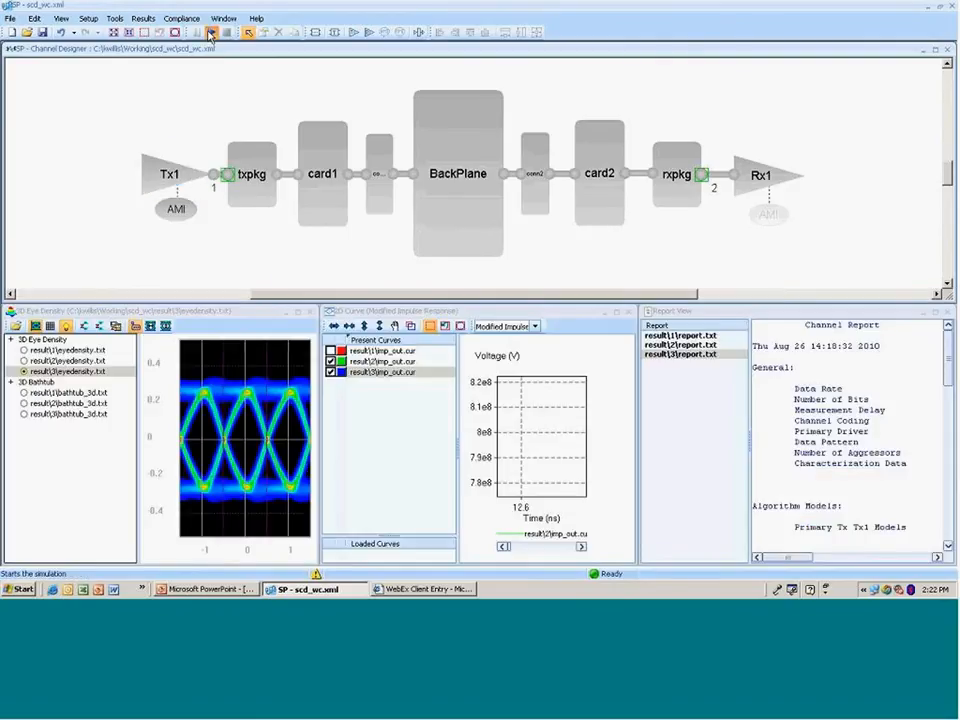
# Rerun the channel simulation, enlarge the new result's eye density plot to examine it, and minimize that plot window.
pyautogui.click(211, 33)
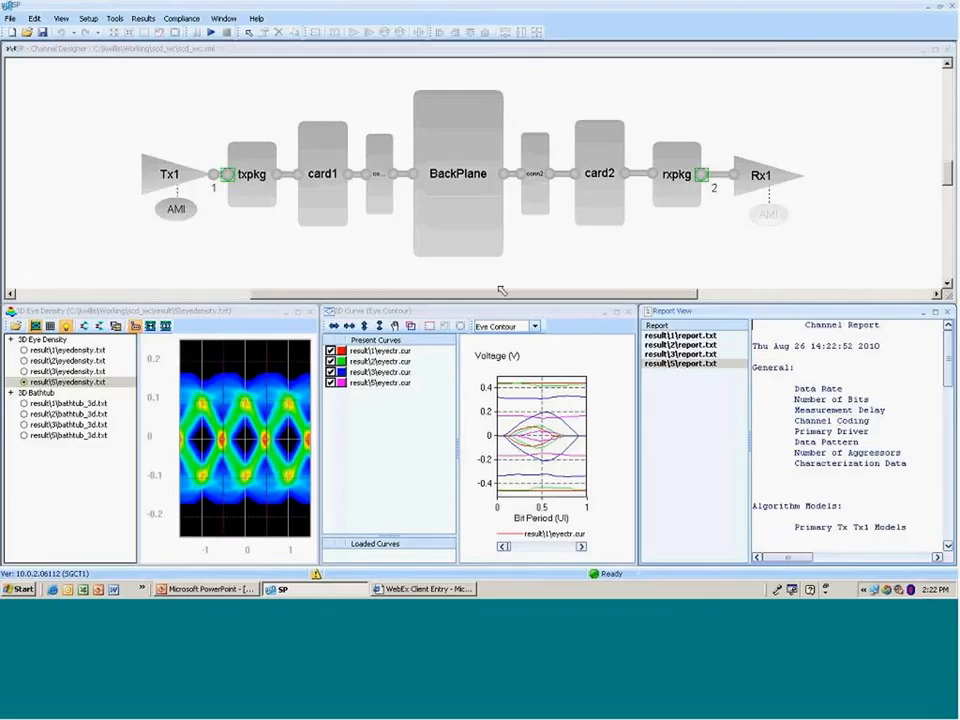
pyautogui.click(298, 312)
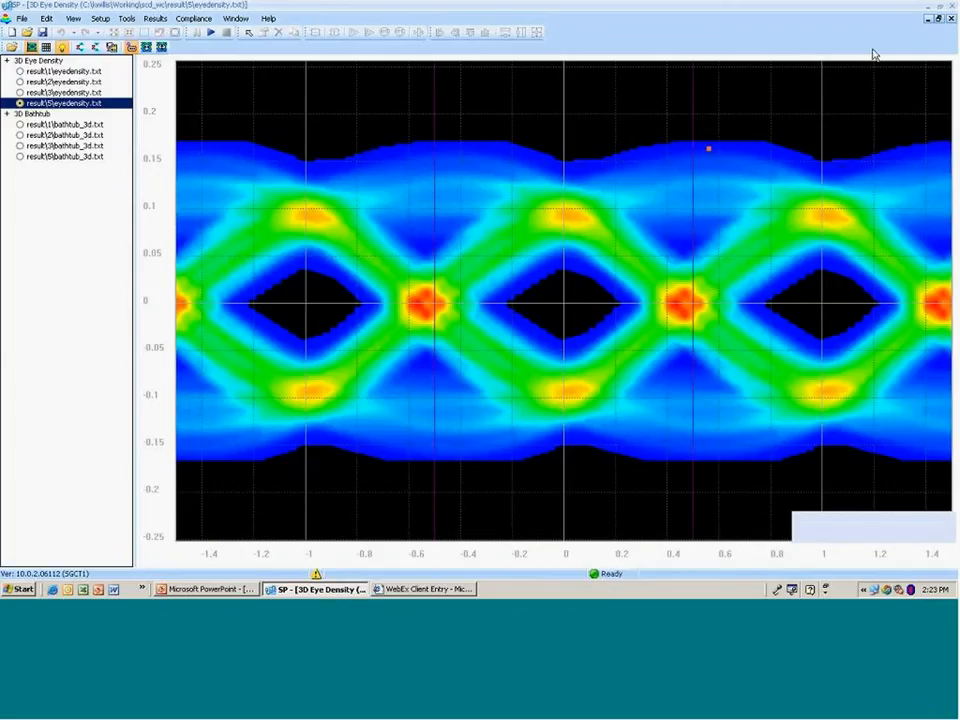
pyautogui.click(928, 24)
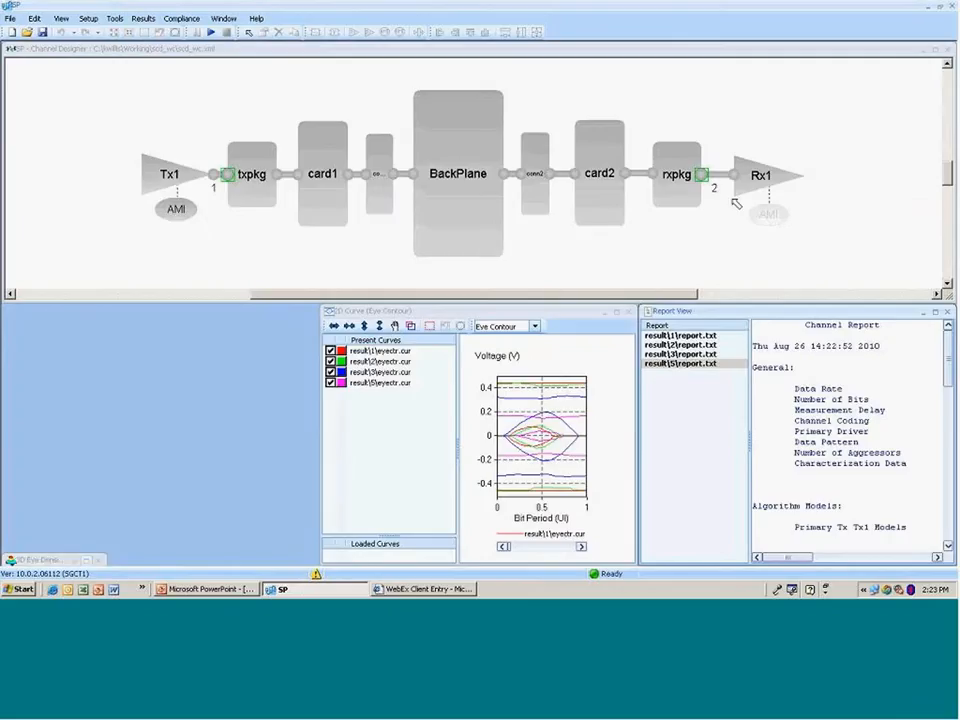
# Enable the AMI model of receiver Rx1 and rerun the channel simulation.
pyautogui.rightClick(766, 216)
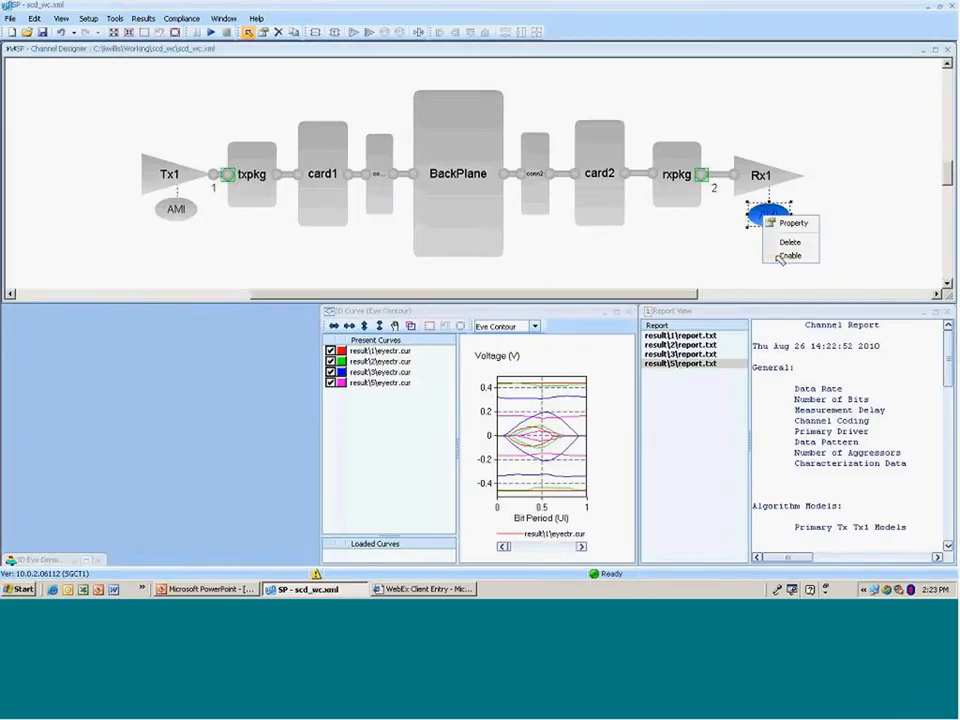
pyautogui.click(788, 255)
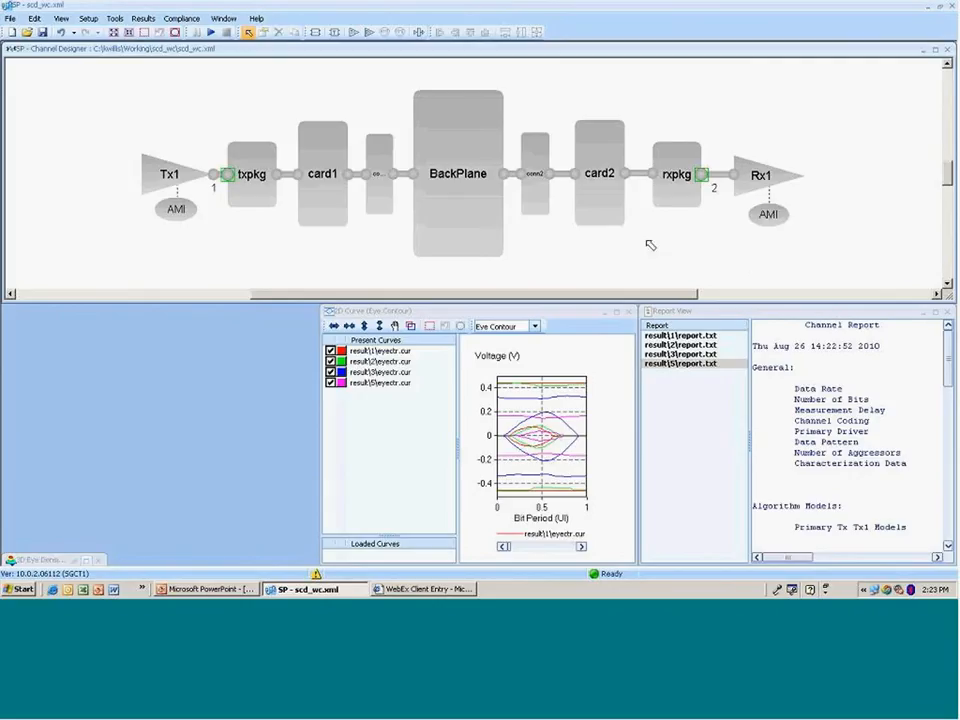
pyautogui.click(211, 33)
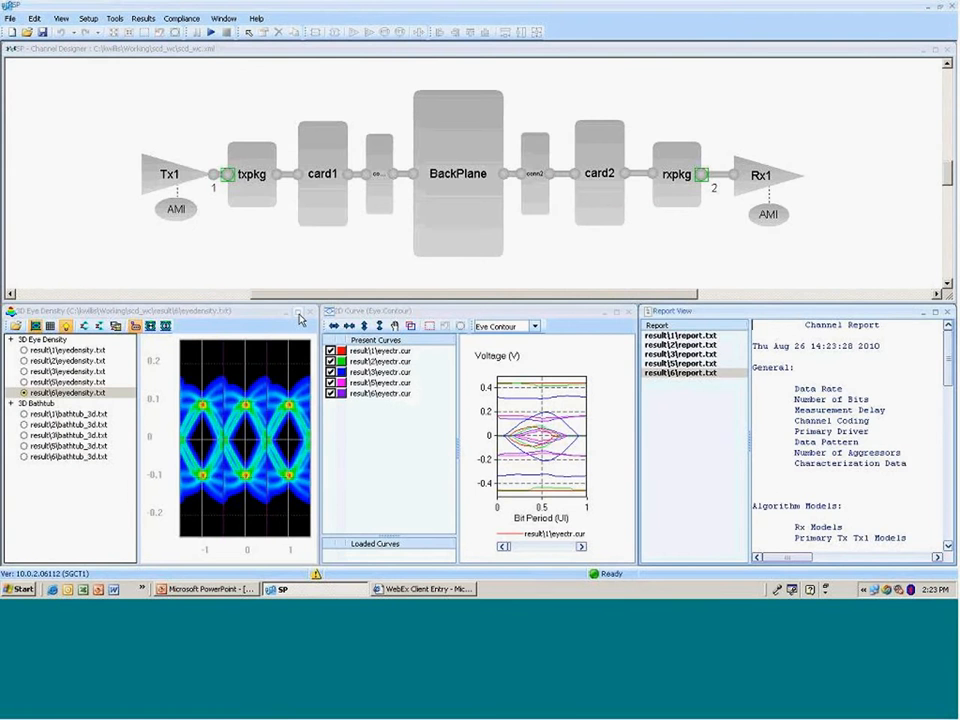
# Enlarge the eye density plot, compare the eye openings of result 5 and result 6, and restore the plot window.
pyautogui.click(300, 316)
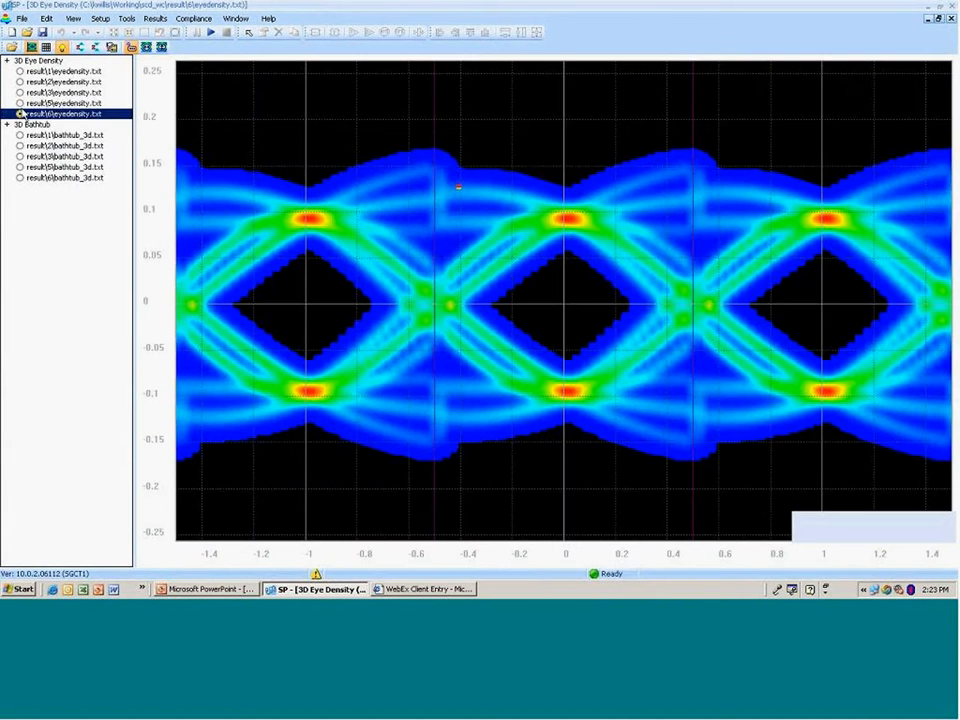
pyautogui.click(20, 103)
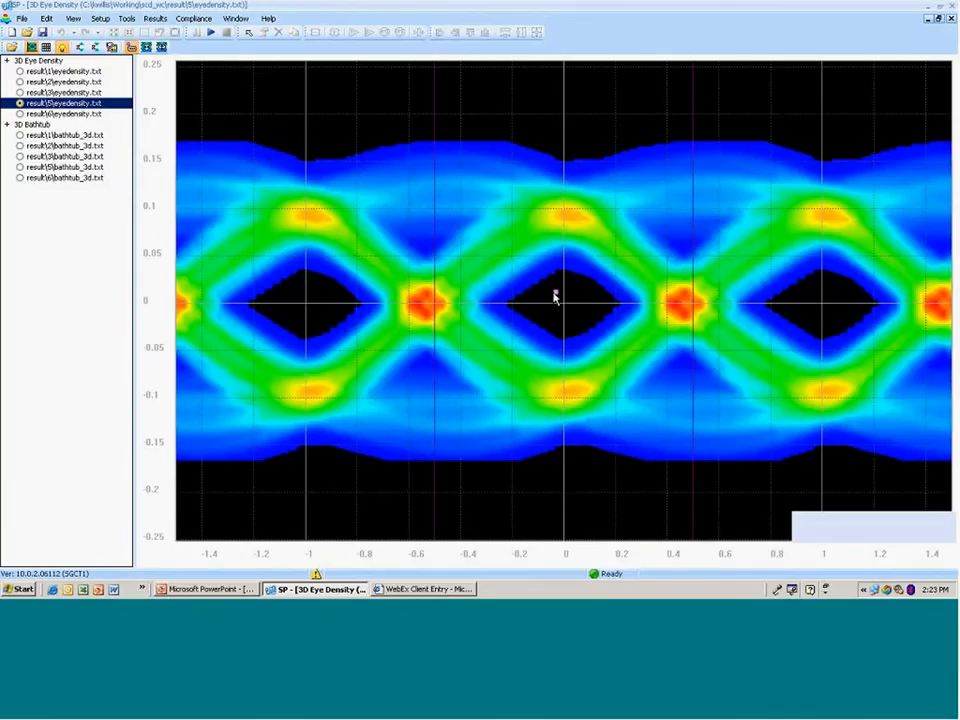
pyautogui.moveTo(555, 296)
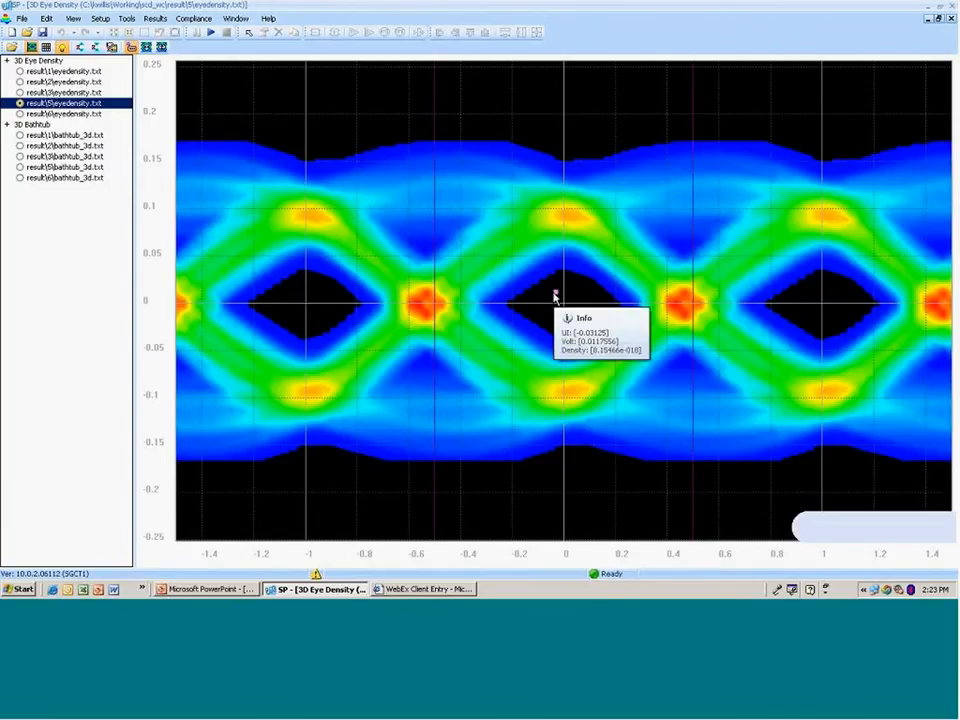
pyautogui.click(20, 114)
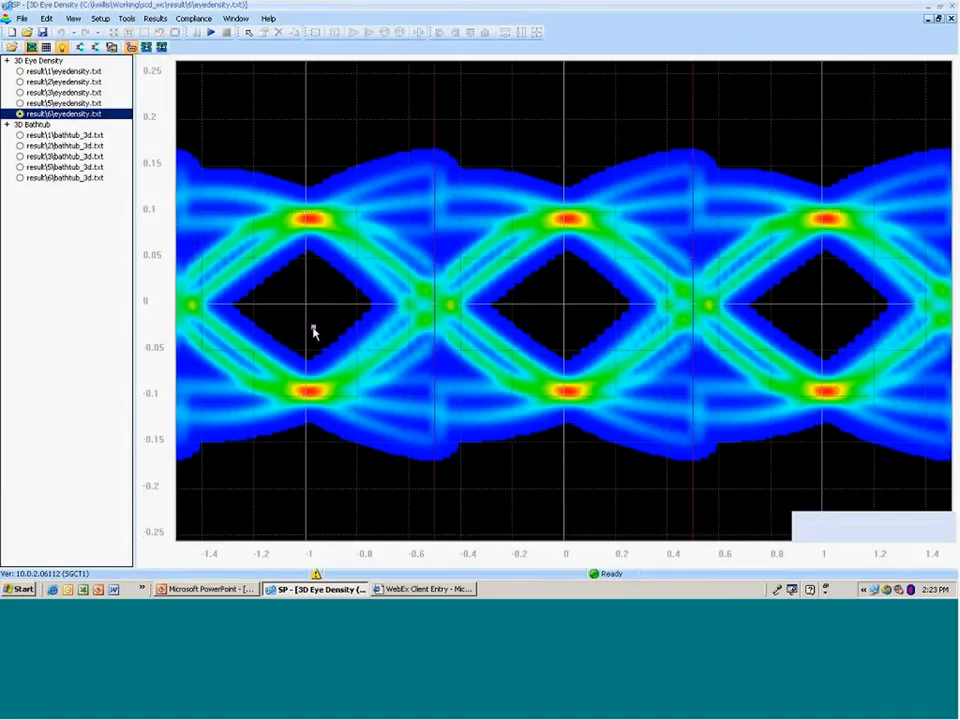
pyautogui.moveTo(295, 314)
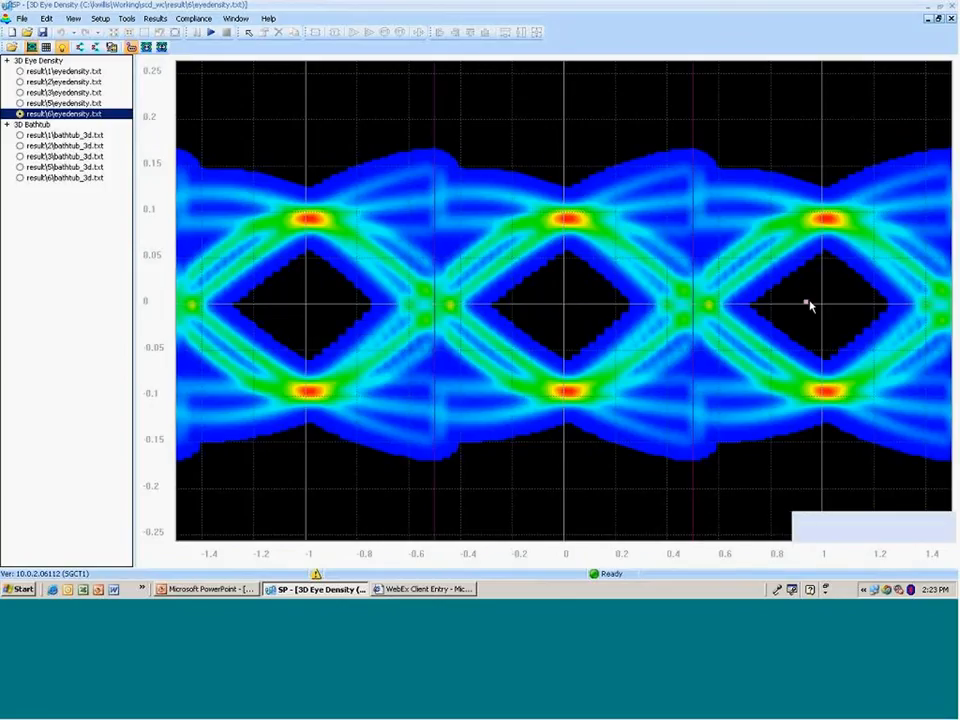
pyautogui.click(939, 19)
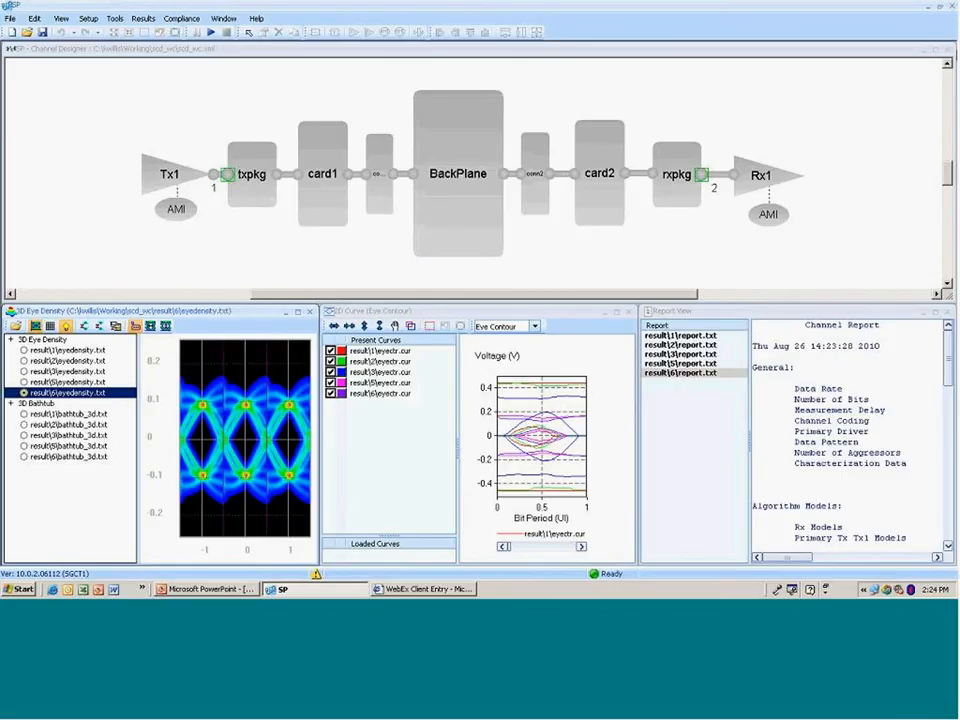
# Minimize the channel simulator, switch to the SCD_webcast.ppt presentation in PowerPoint, and start its slide show, advancing from slide 16 to slide 17.
pyautogui.click(929, 10)
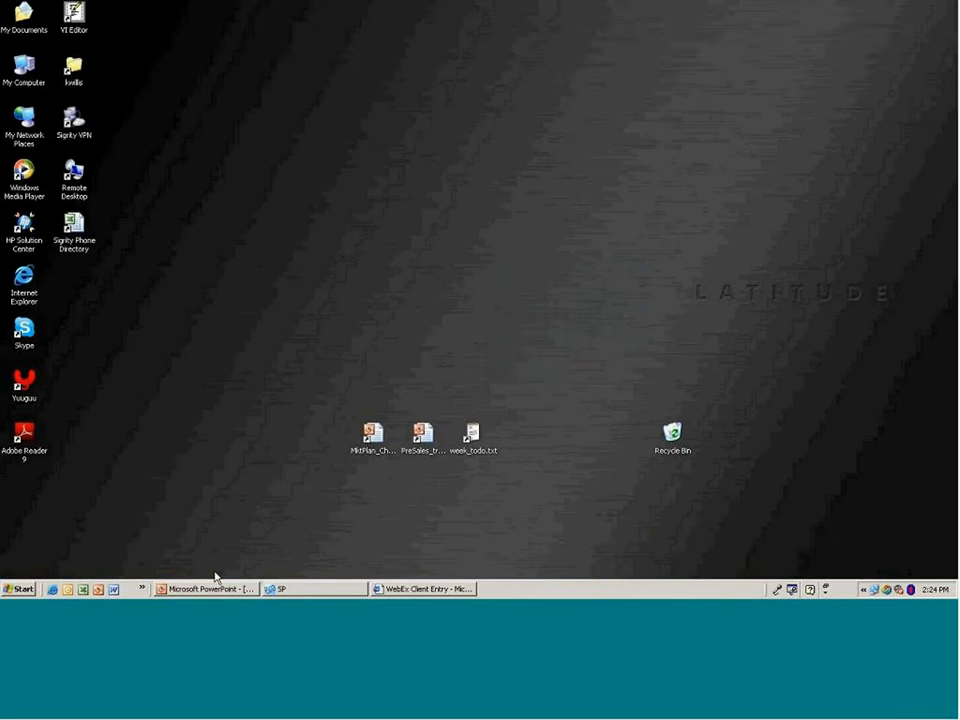
pyautogui.click(200, 590)
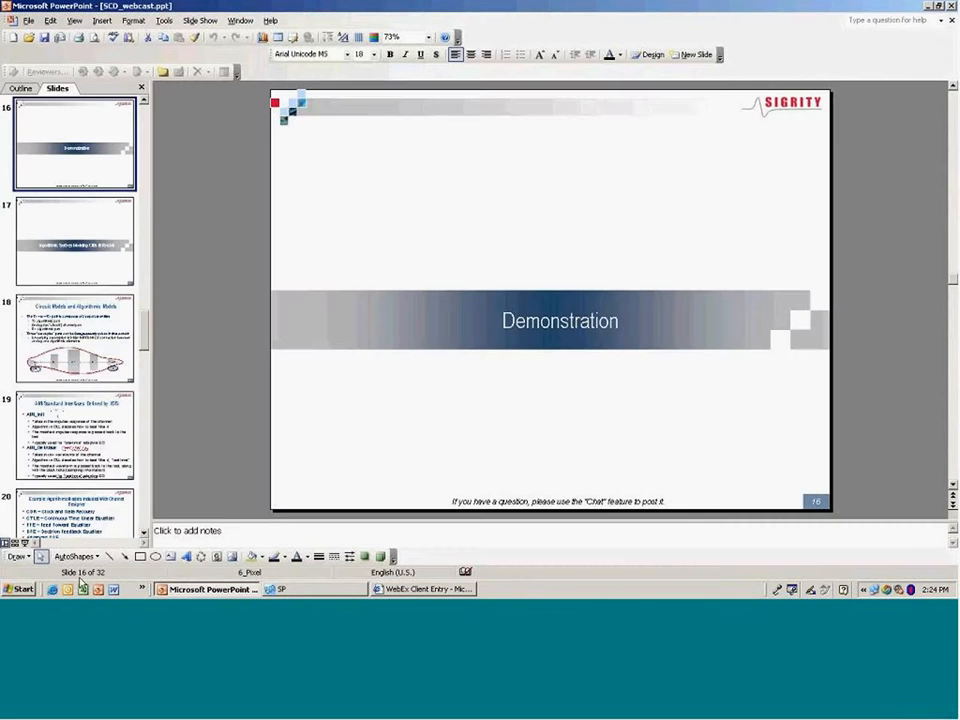
pyautogui.click(22, 544)
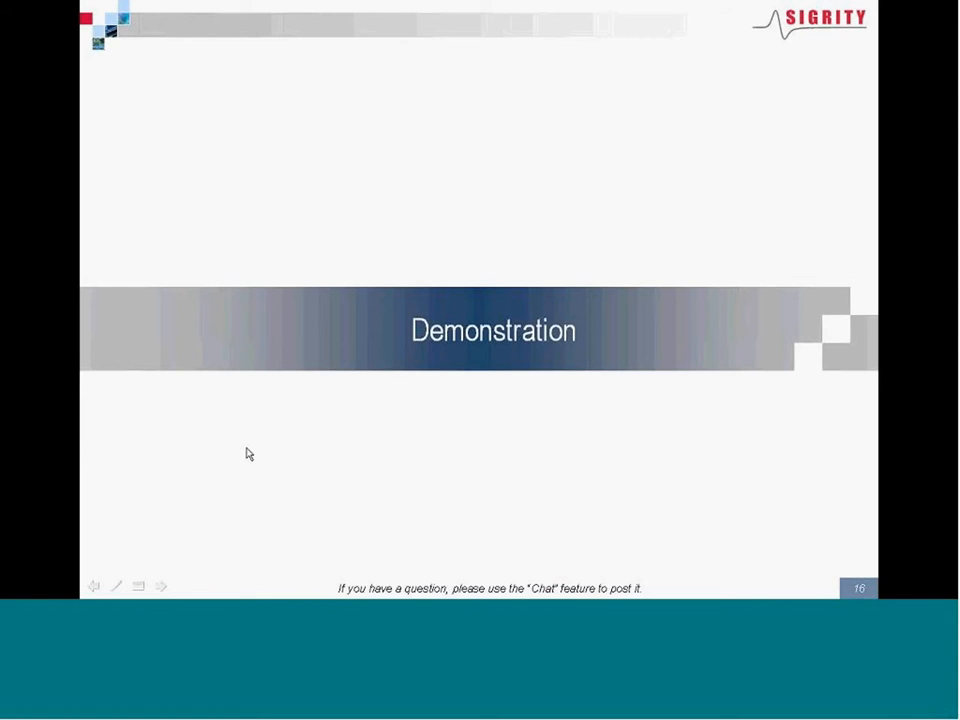
pyautogui.press('Right')
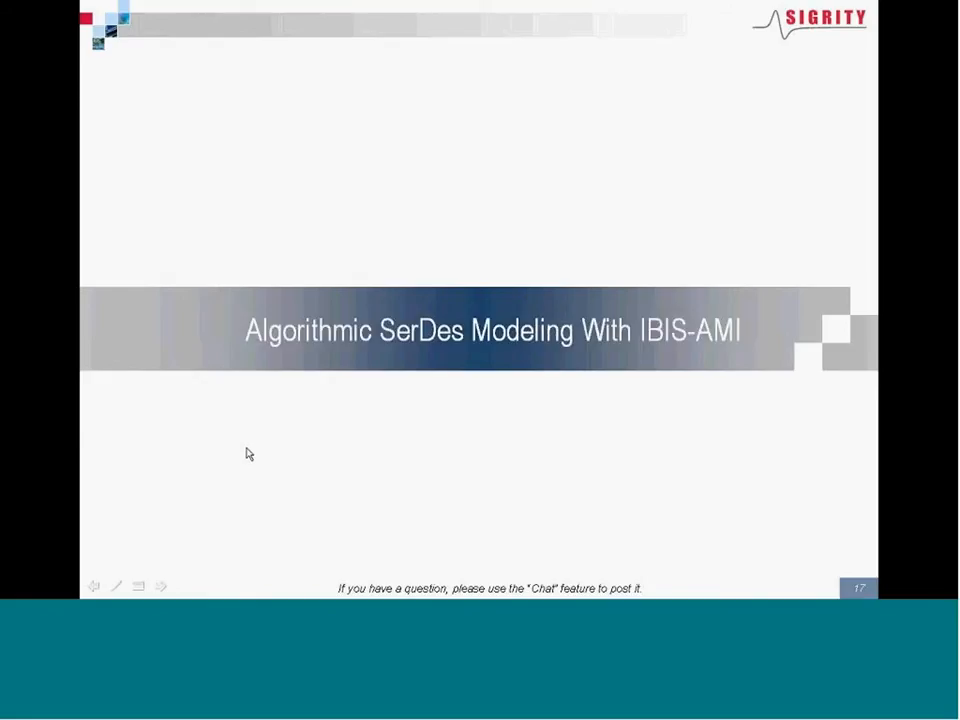